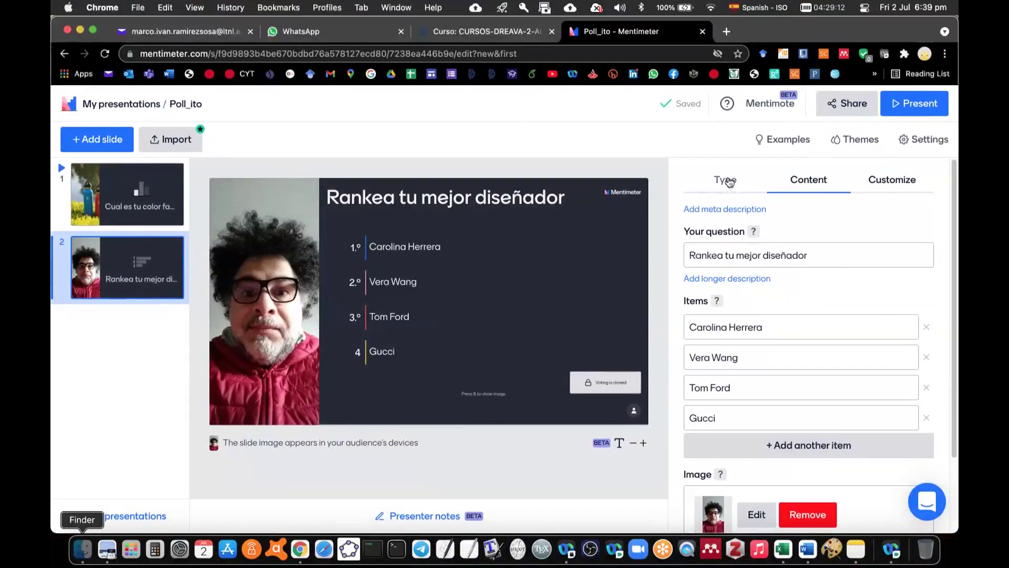
Review the available question types and the content fields of the designer ranking slide.
click(726, 182)
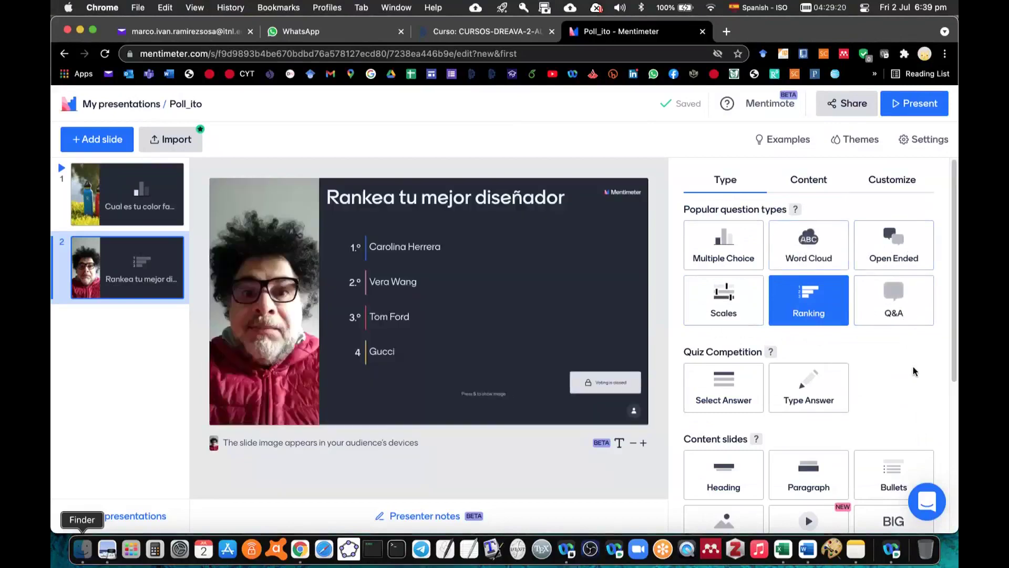
scroll(914, 371, down, 1)
scroll(914, 372, down, 9)
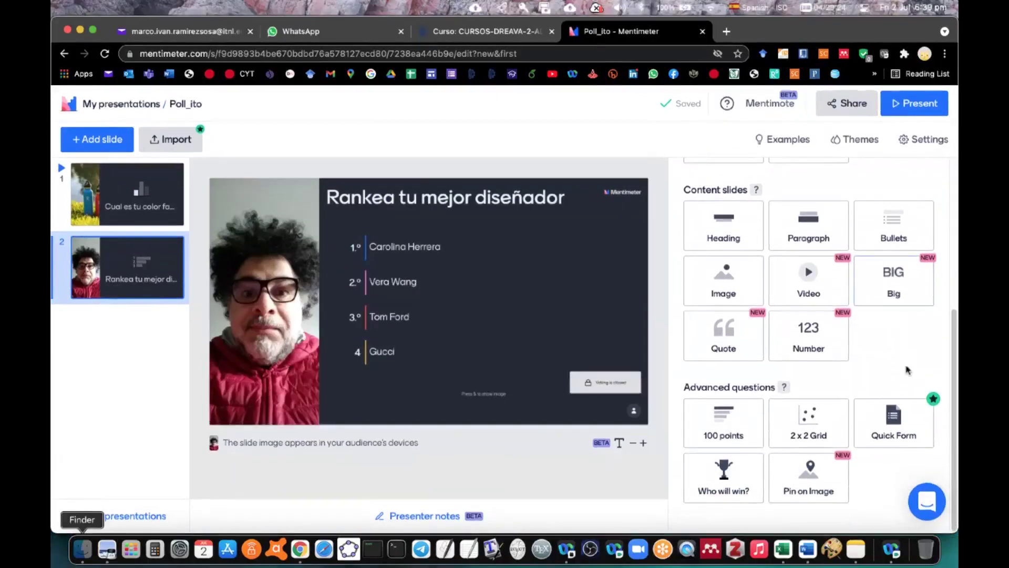
scroll(909, 370, up, 10)
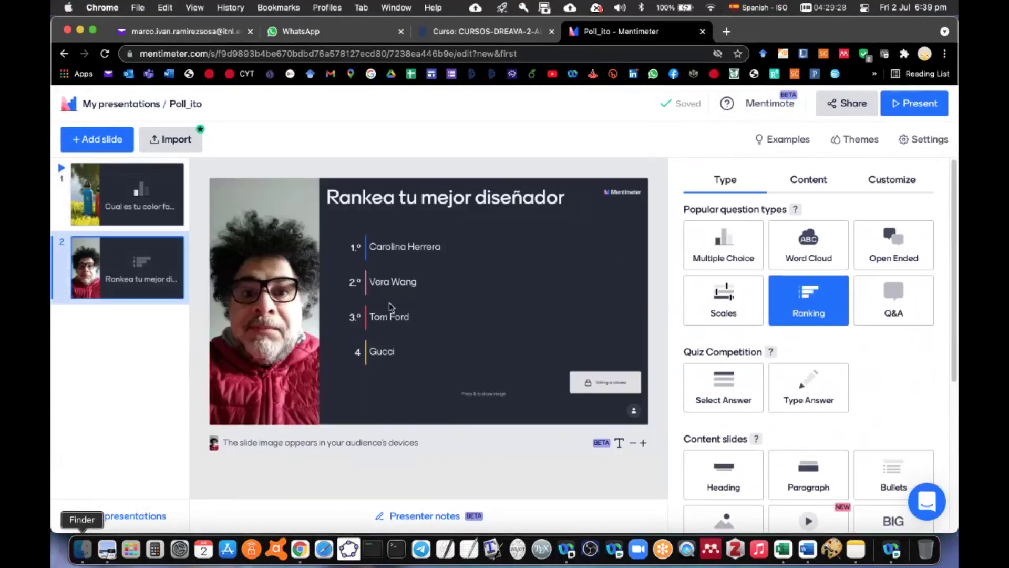
click(810, 180)
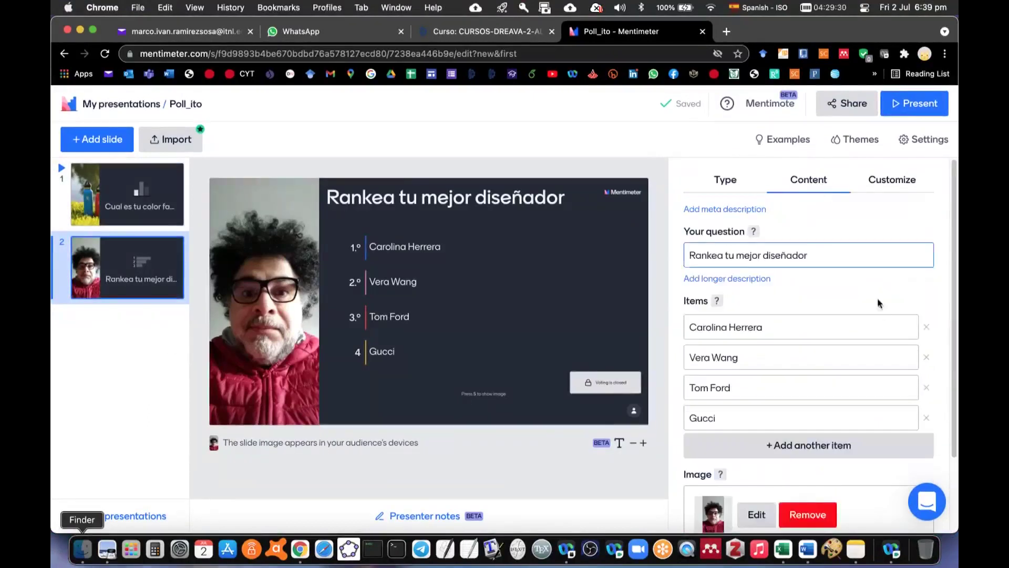
scroll(815, 300, down, 3)
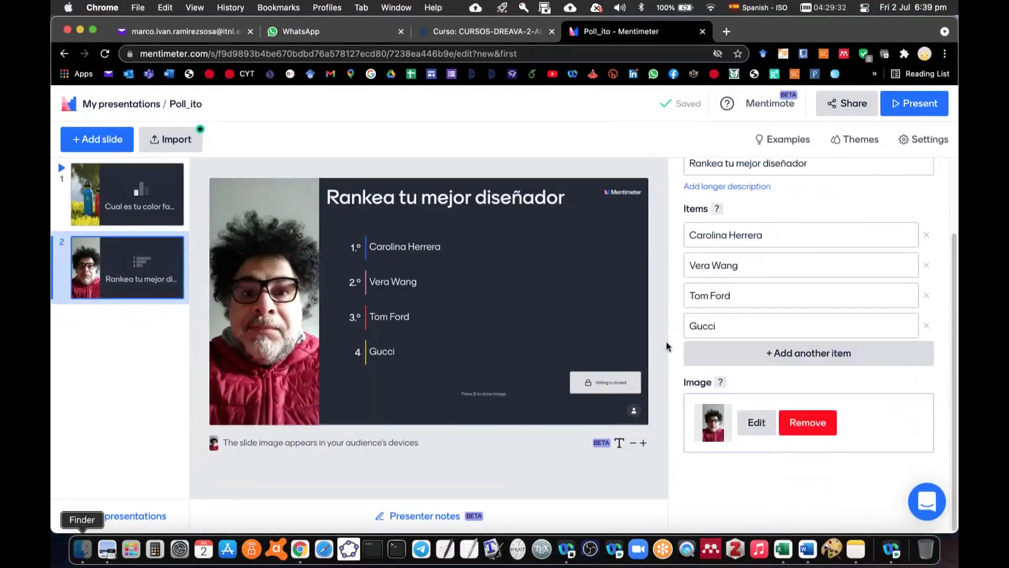
Examine the favourite colour slide's content, result layouts, extras and customization settings.
click(159, 207)
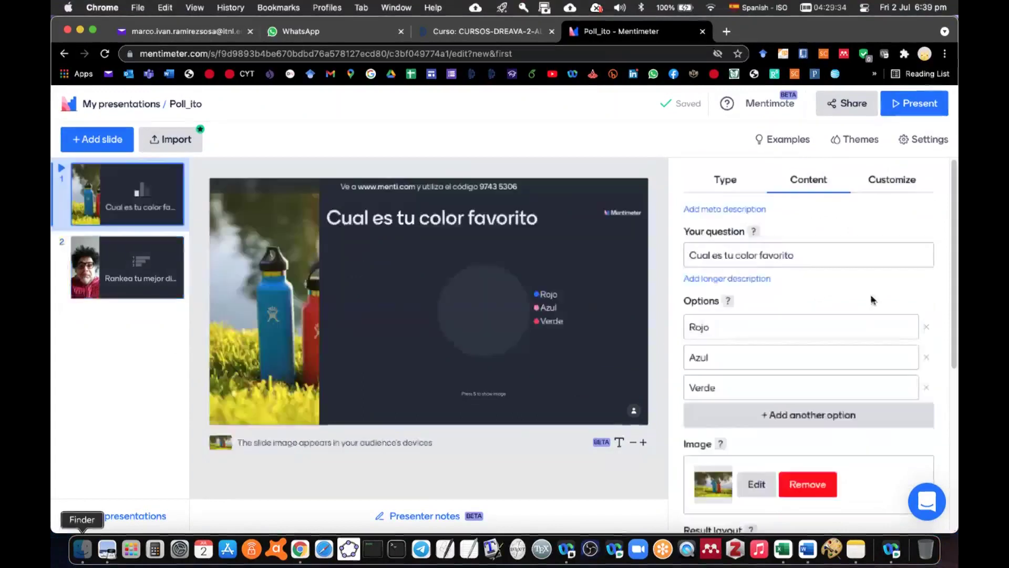
scroll(876, 276, down, 5)
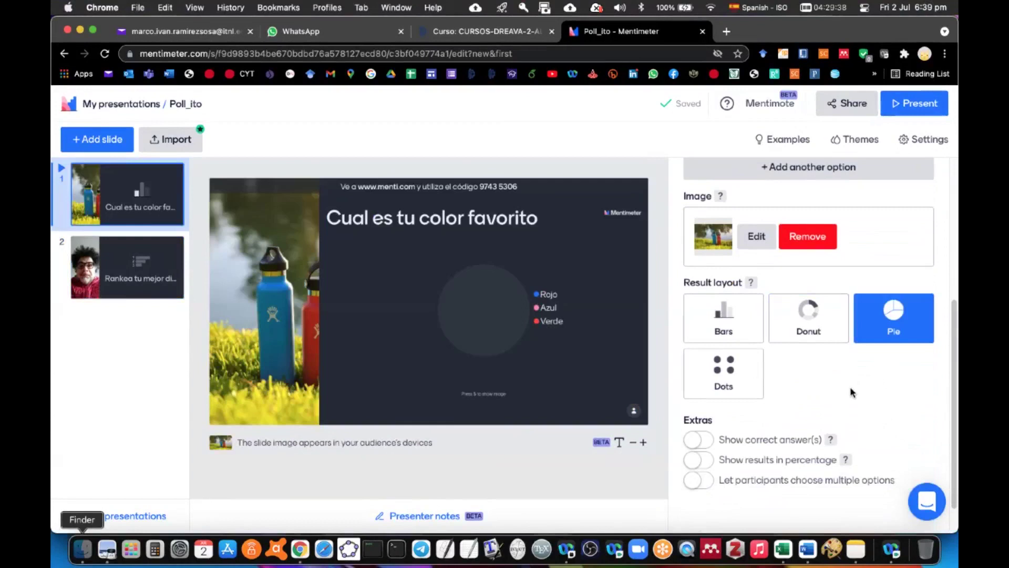
scroll(838, 388, up, 5)
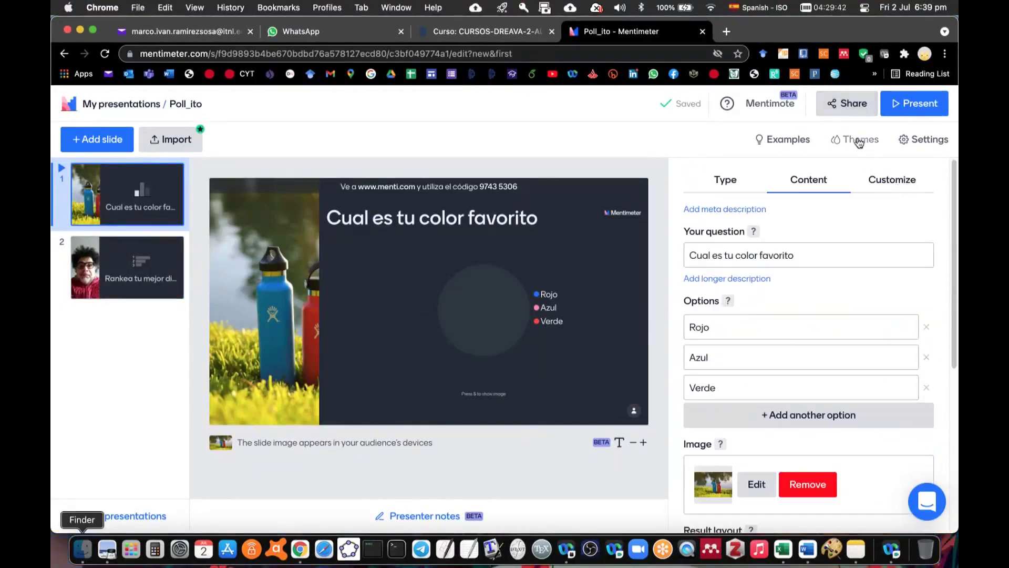
click(903, 180)
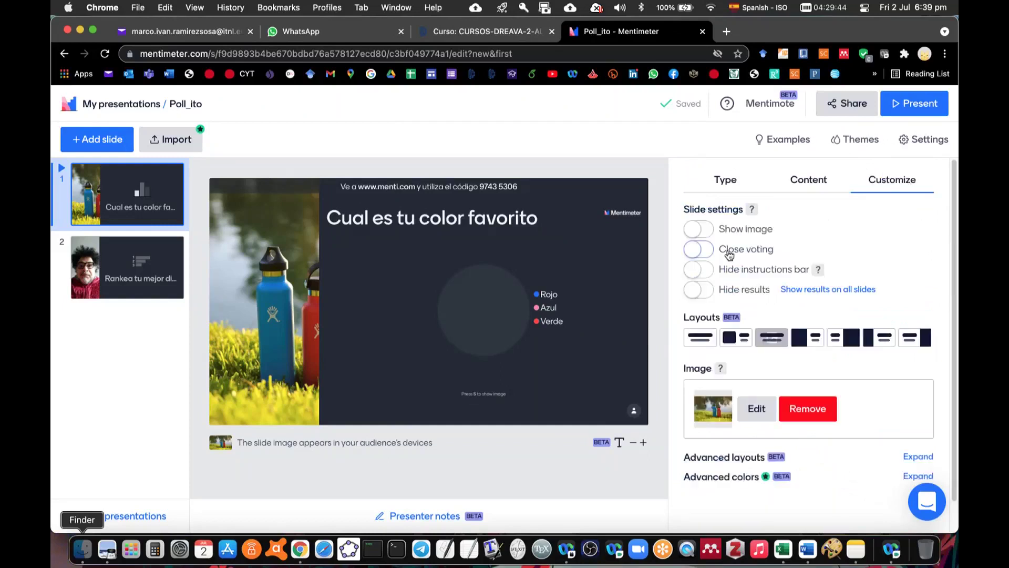
scroll(925, 282, down, 1)
scroll(912, 252, up, 1)
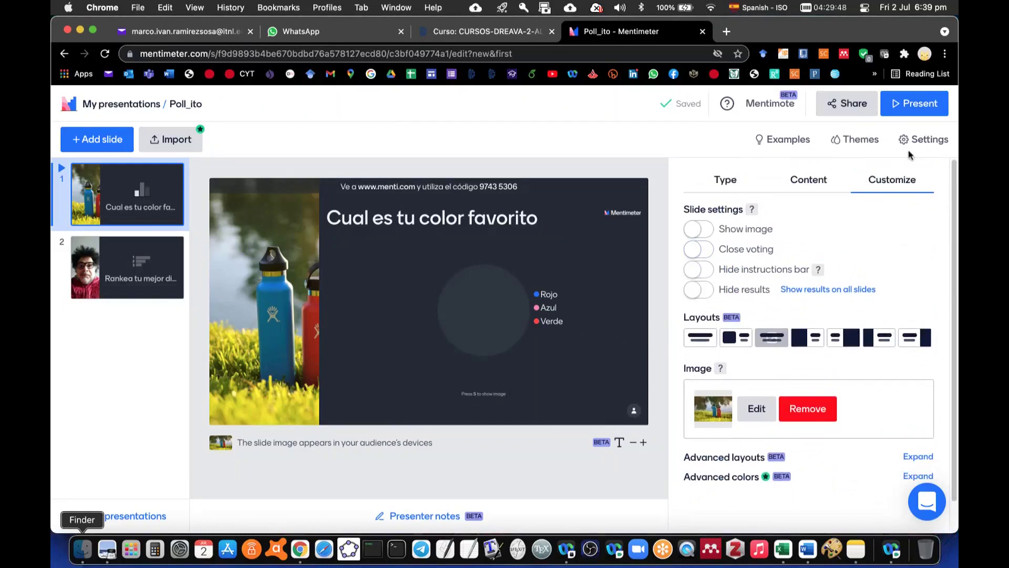
Set the presentation pace to Audience pace in the presentation settings.
click(924, 139)
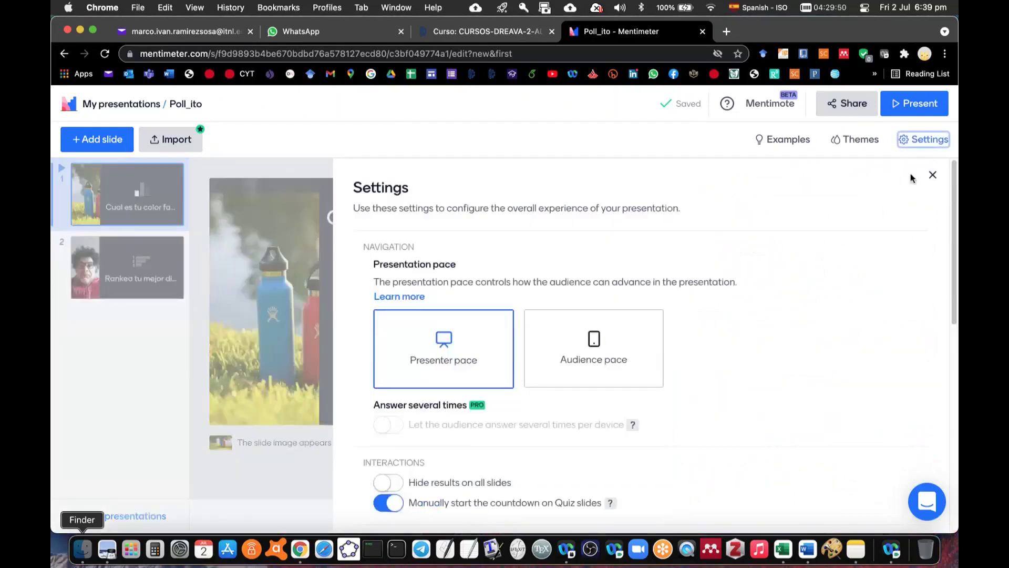
scroll(836, 334, down, 1)
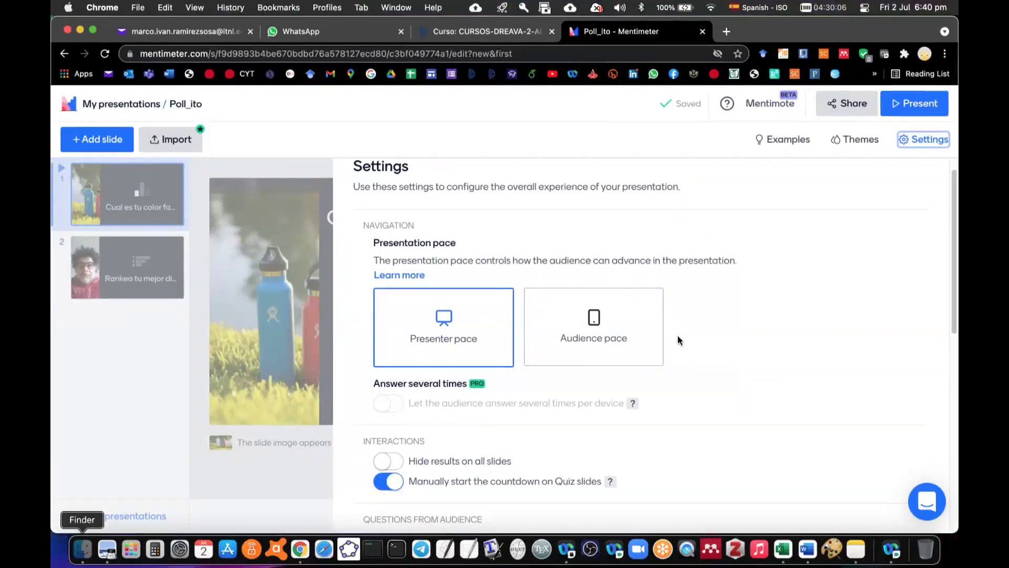
click(602, 329)
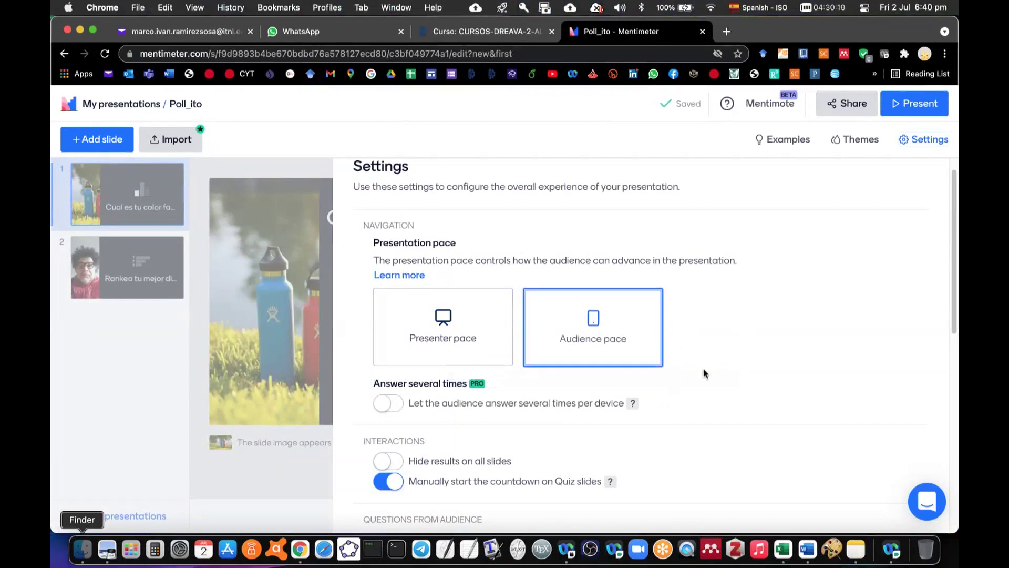
Try to let the audience answer several times per device, view the subscription plans, and return to the presentation settings.
scroll(705, 373, down, 3)
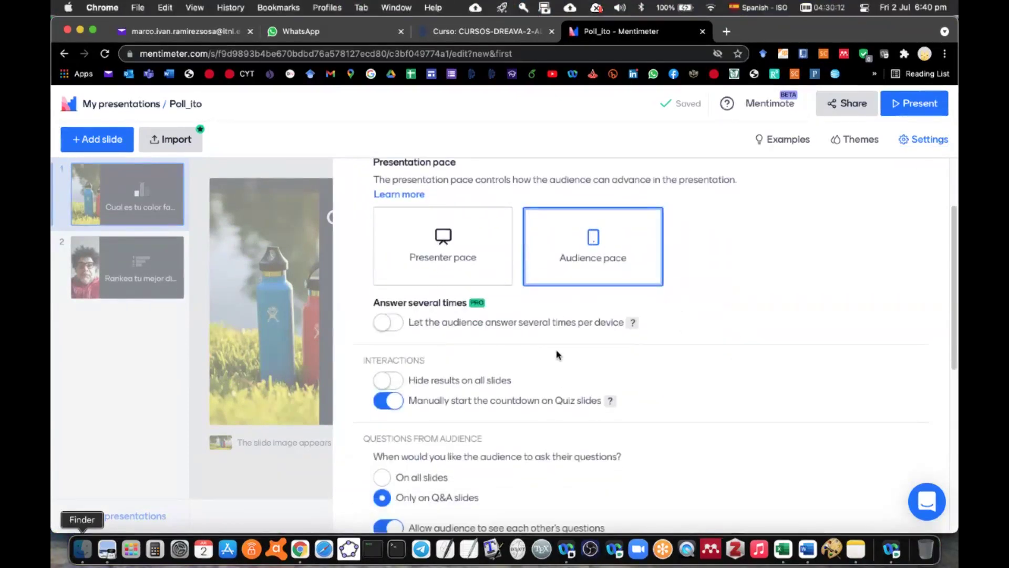
click(389, 322)
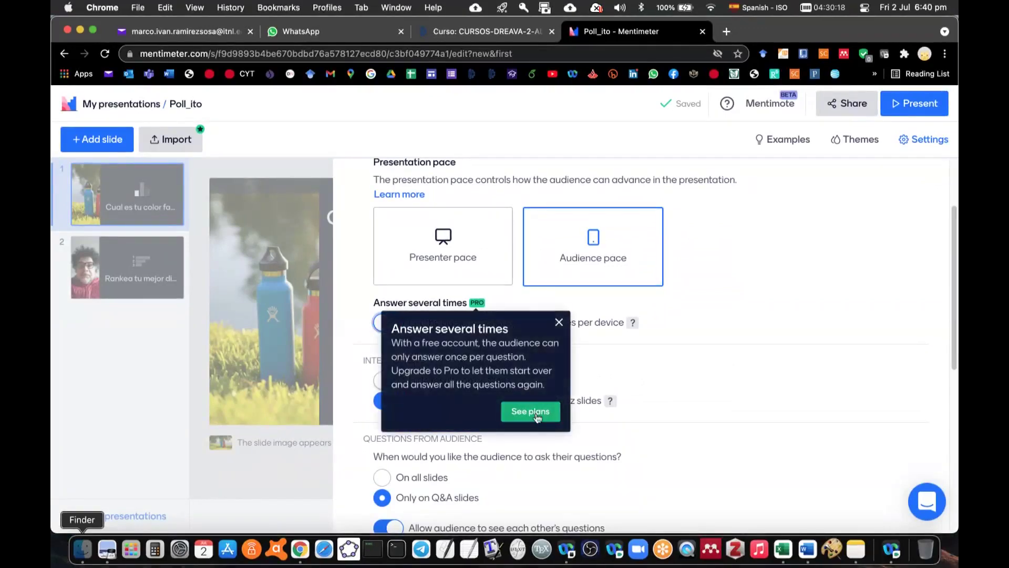
click(532, 411)
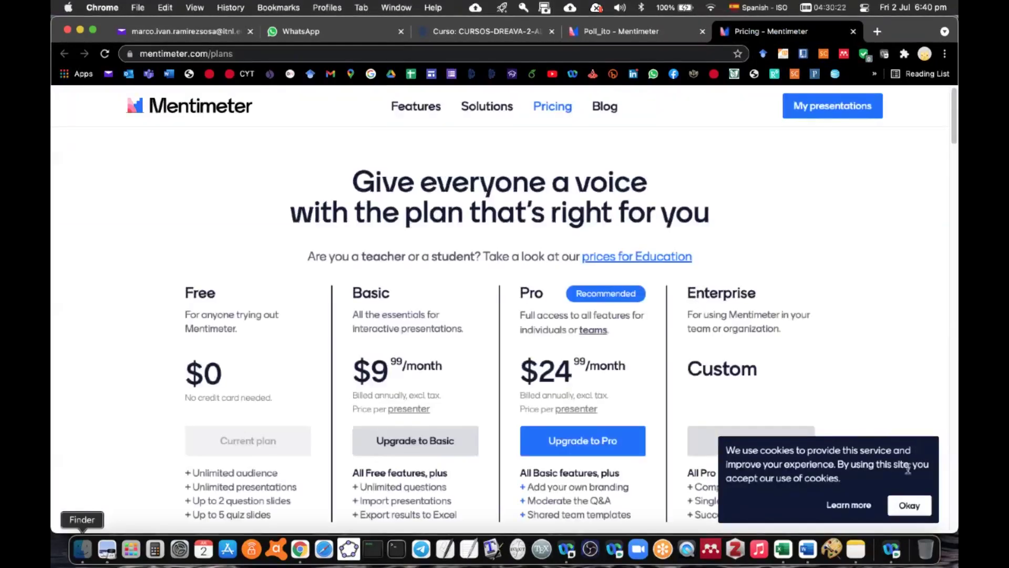
click(853, 32)
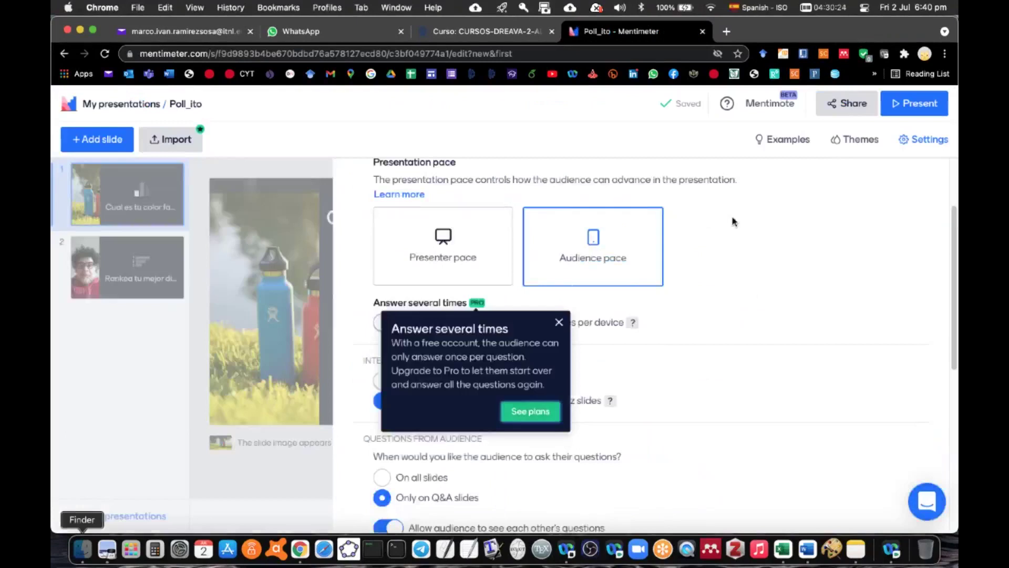
click(559, 323)
Allow the audience to ask their questions on all slides.
scroll(700, 361, down, 3)
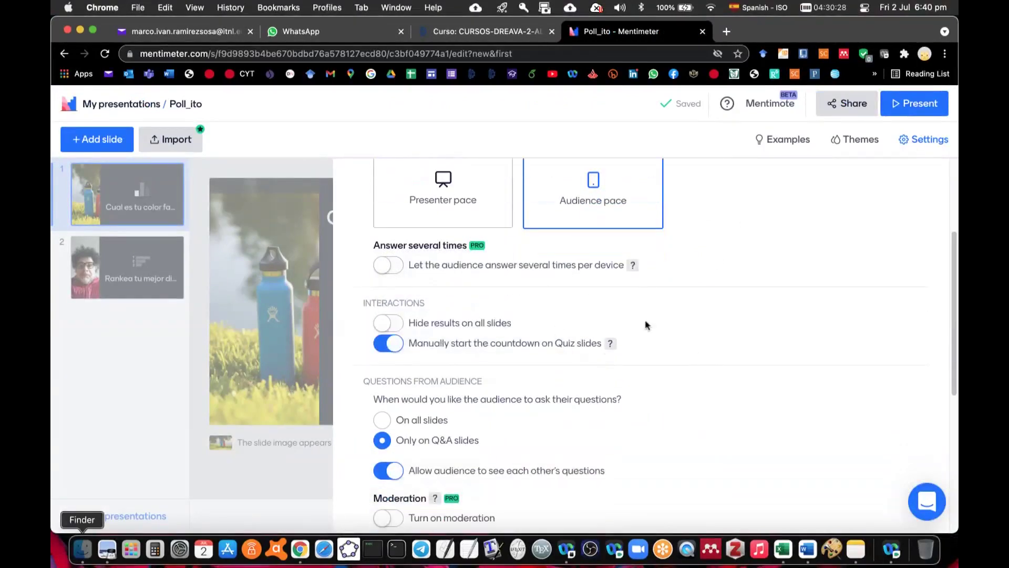
scroll(782, 305, up, 2)
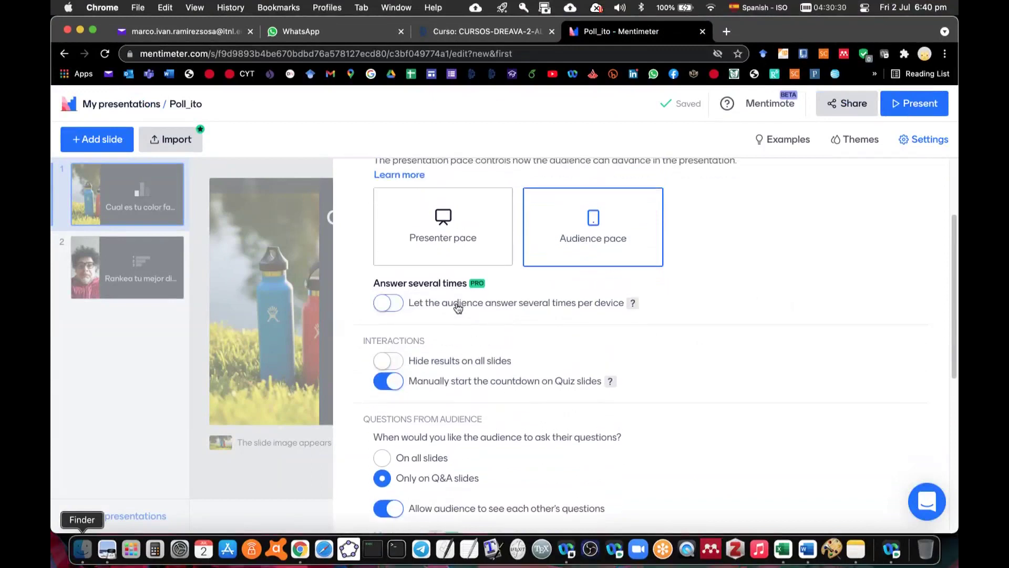
scroll(719, 315, down, 1)
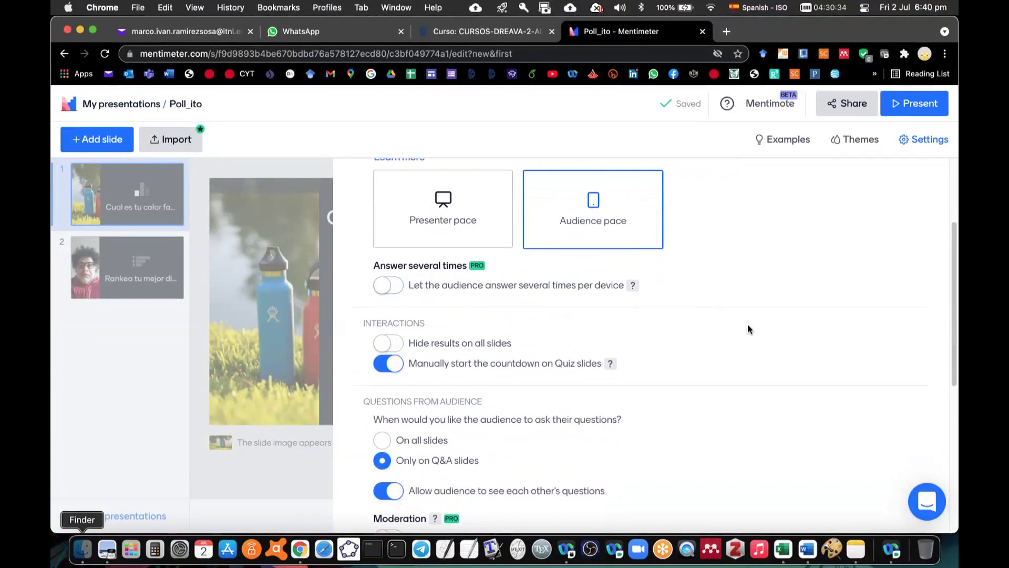
scroll(747, 325, down, 1)
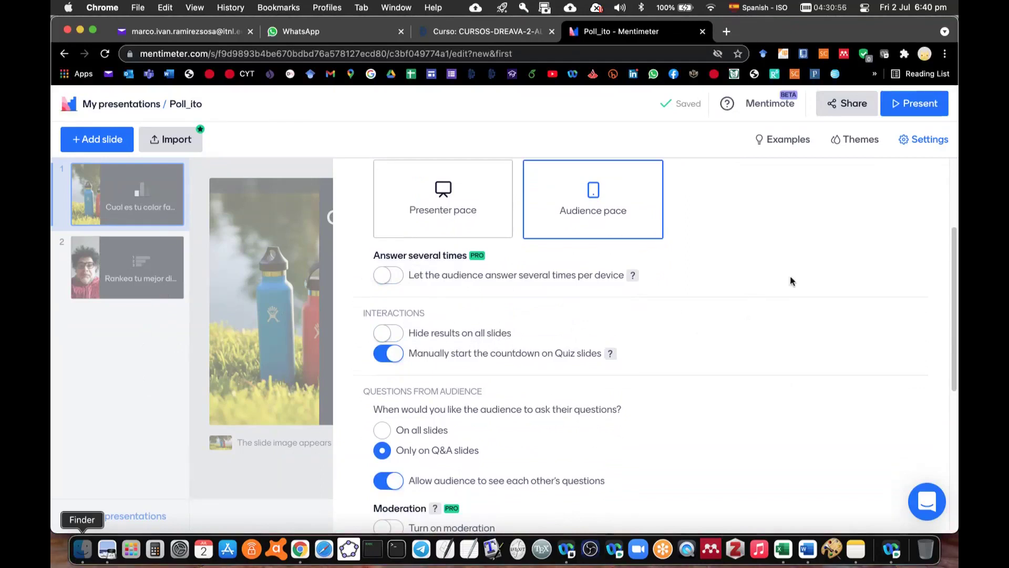
scroll(769, 343, down, 1)
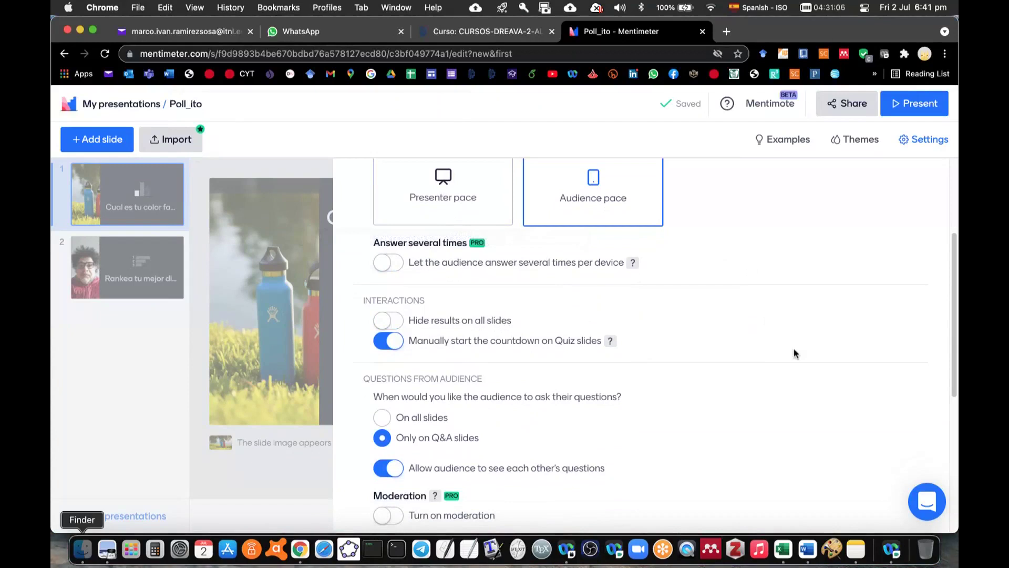
scroll(794, 352, down, 5)
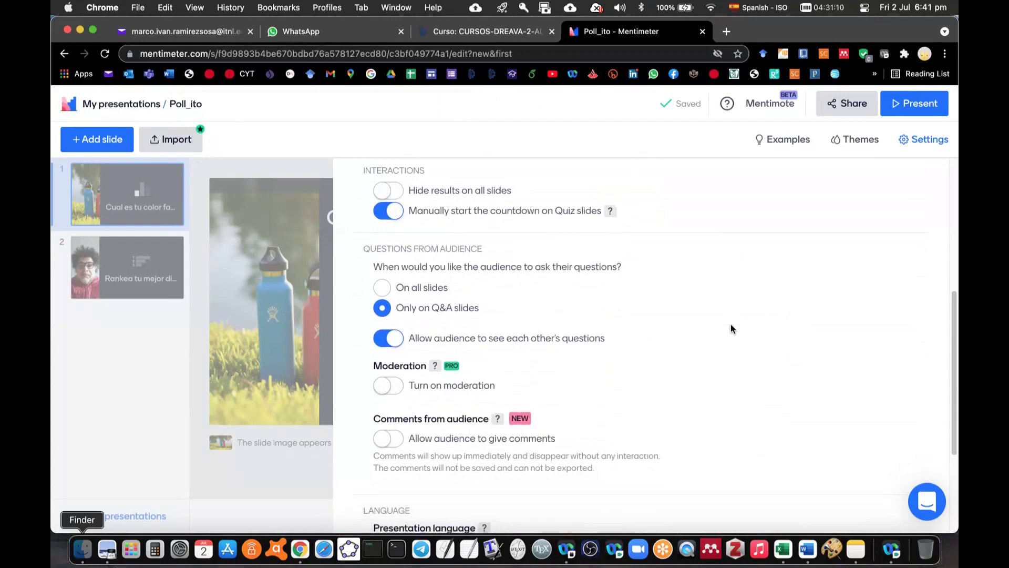
scroll(732, 328, down, 1)
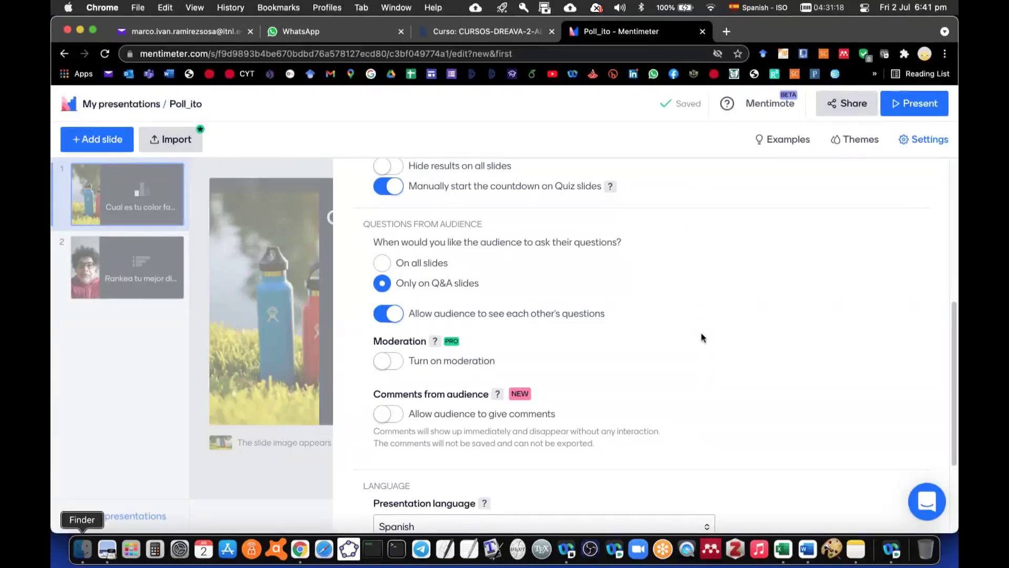
scroll(703, 331, down, 1)
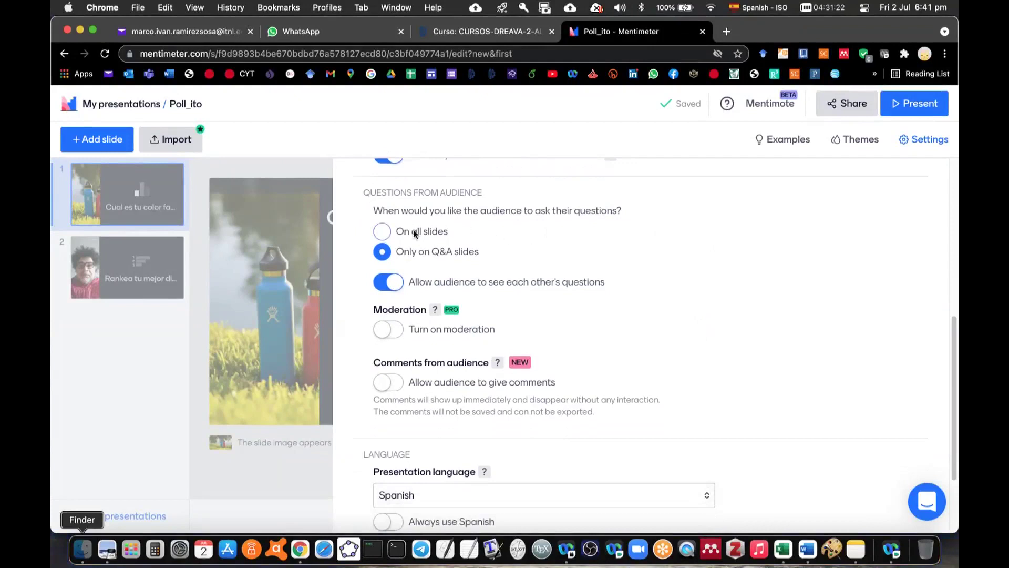
click(383, 233)
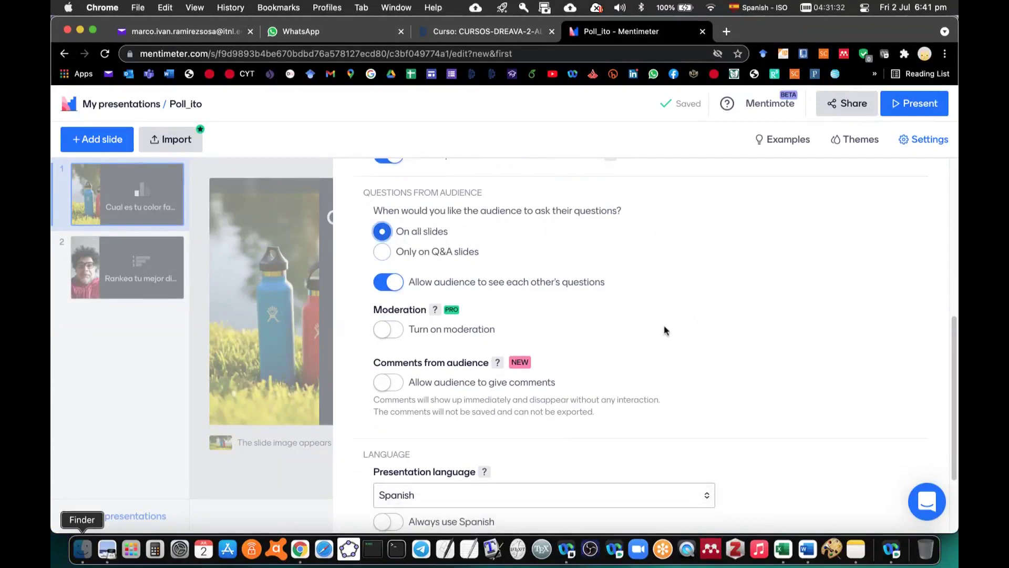
Allow the audience to give comments during the presentation.
scroll(665, 330, down, 2)
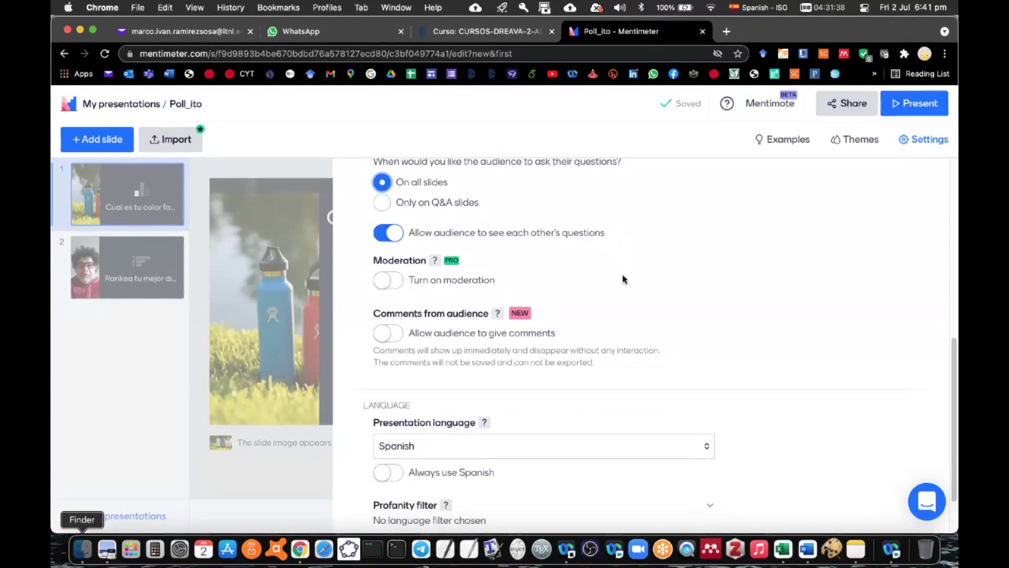
scroll(635, 289, down, 3)
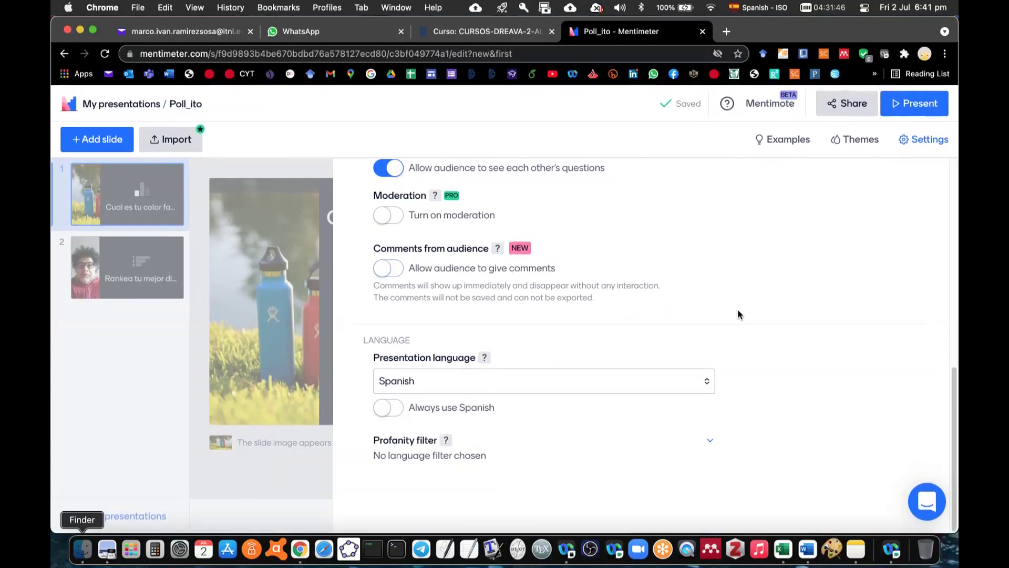
click(395, 271)
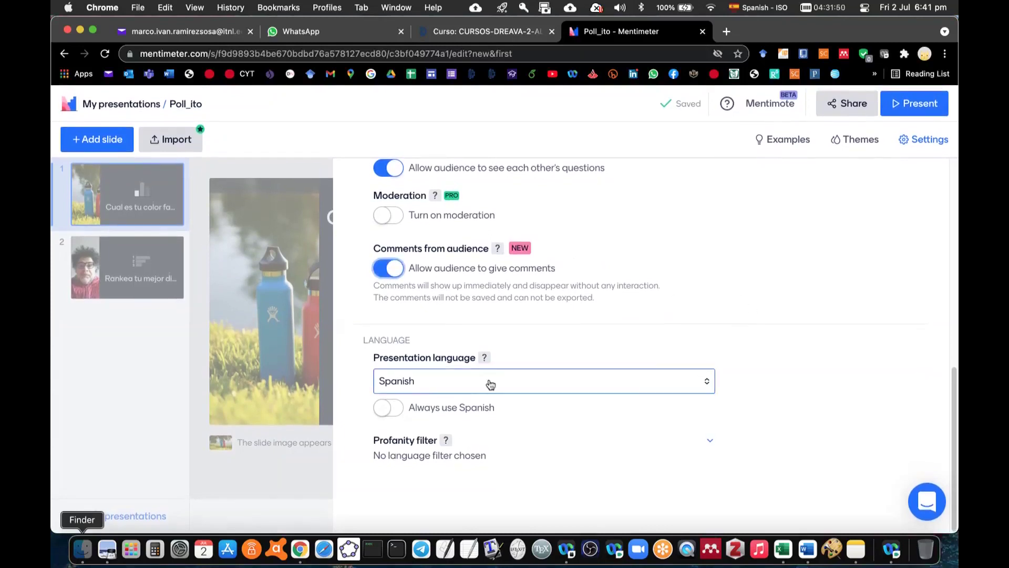
Make the presentation always use Spanish, and check the list of presentation languages while keeping Spanish selected.
click(387, 408)
click(510, 383)
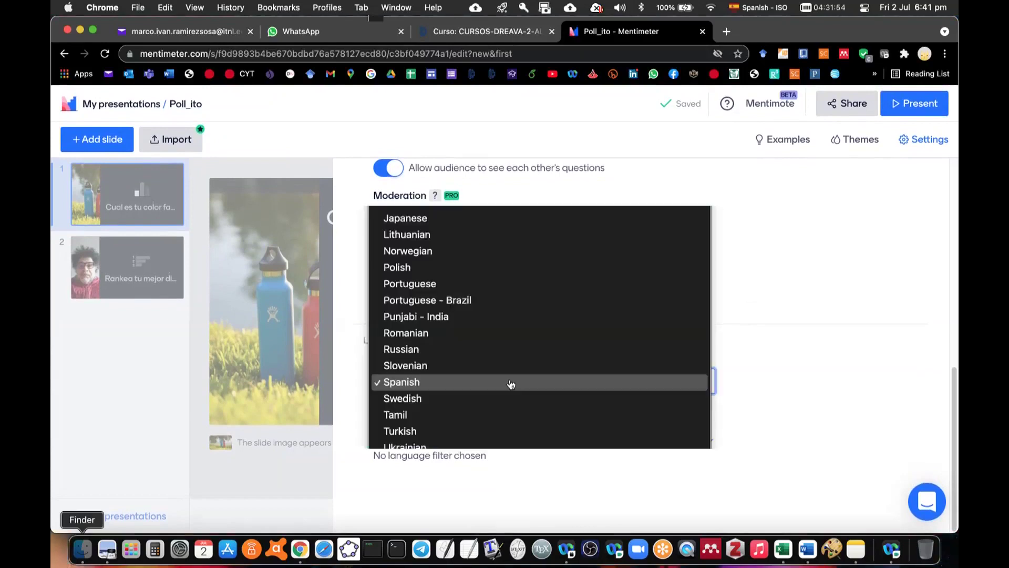
click(815, 302)
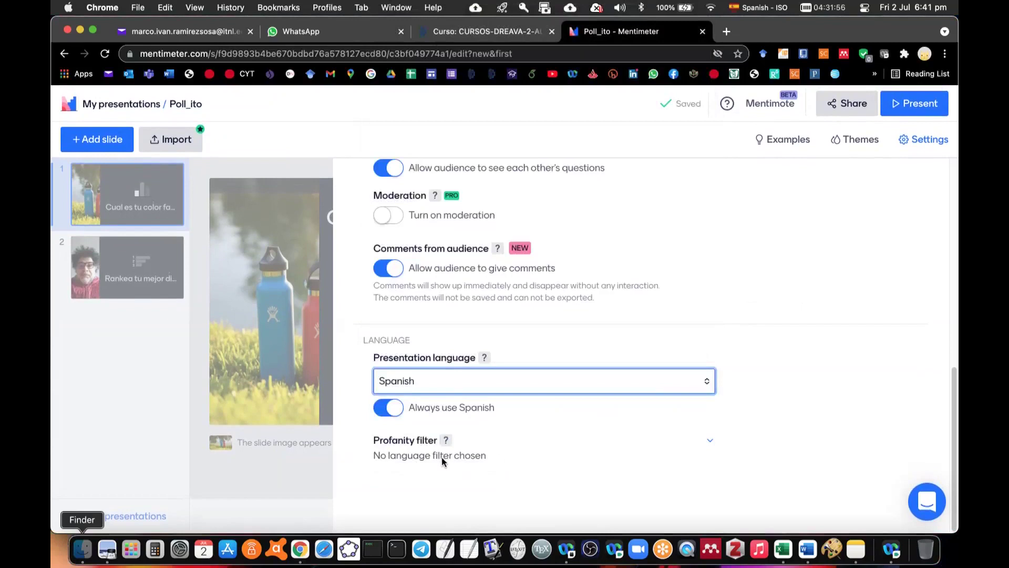
Open the presentation's sharing options, set voting access to Closed, and restore it to joining through the code, QR or direct link.
scroll(821, 355, up, 10)
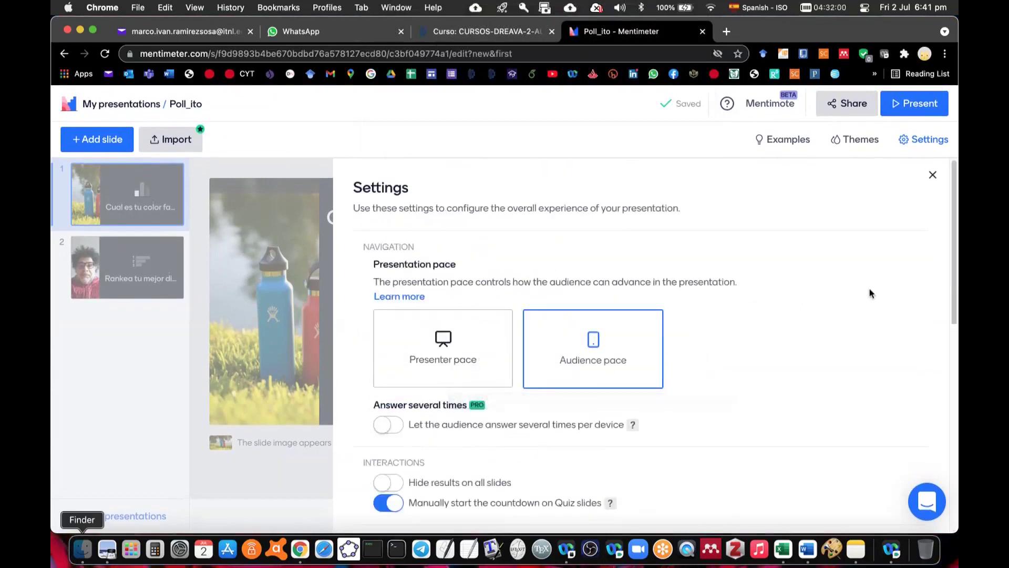
click(849, 111)
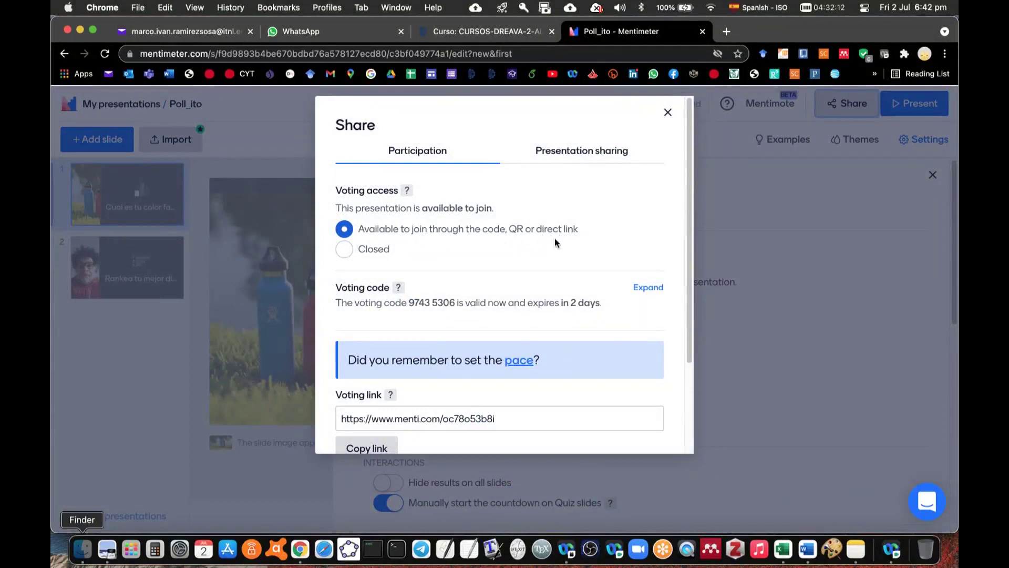
click(344, 251)
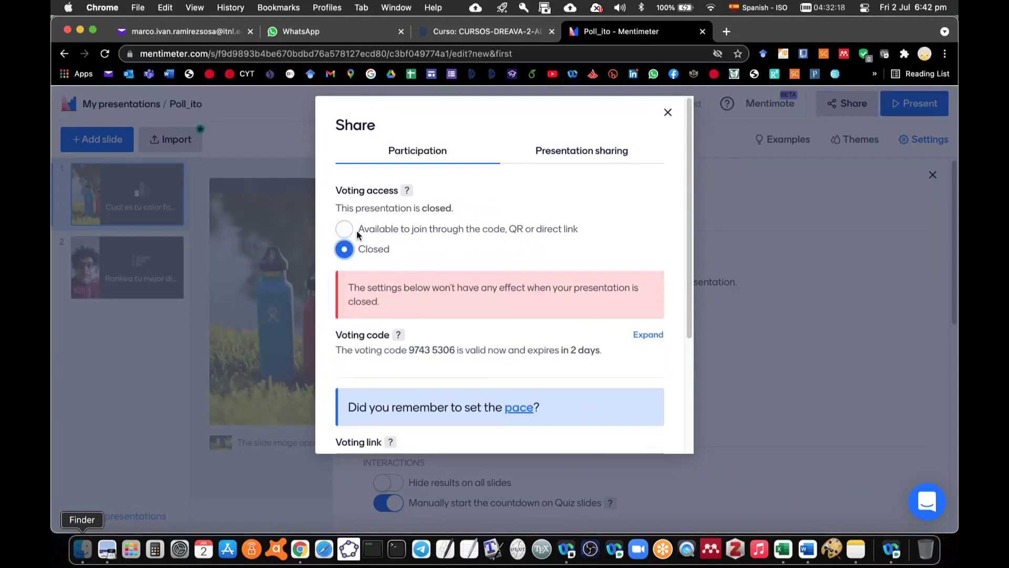
click(347, 229)
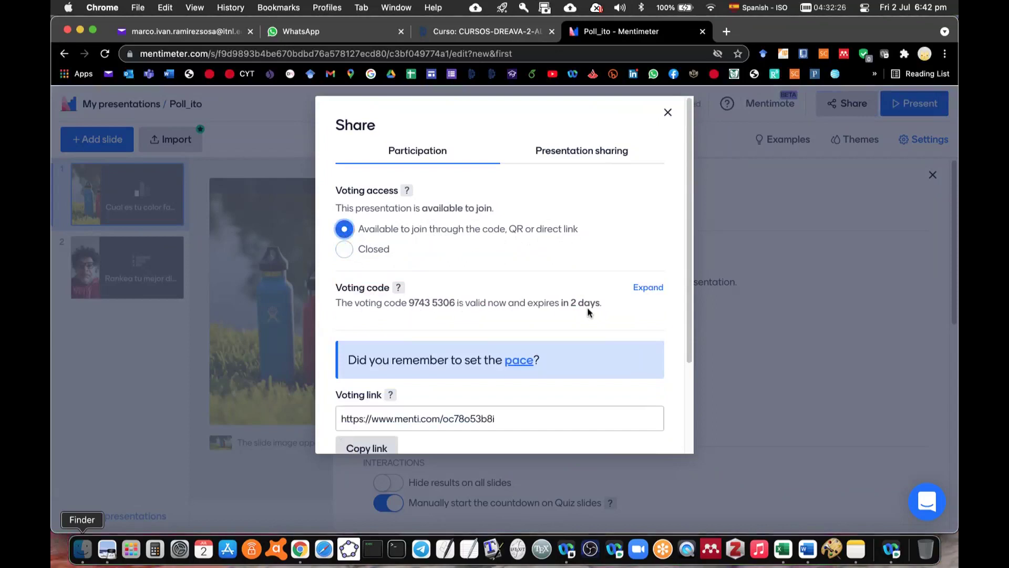
Expand the voting code details and review the validity periods, the voting link and the QR code.
click(645, 288)
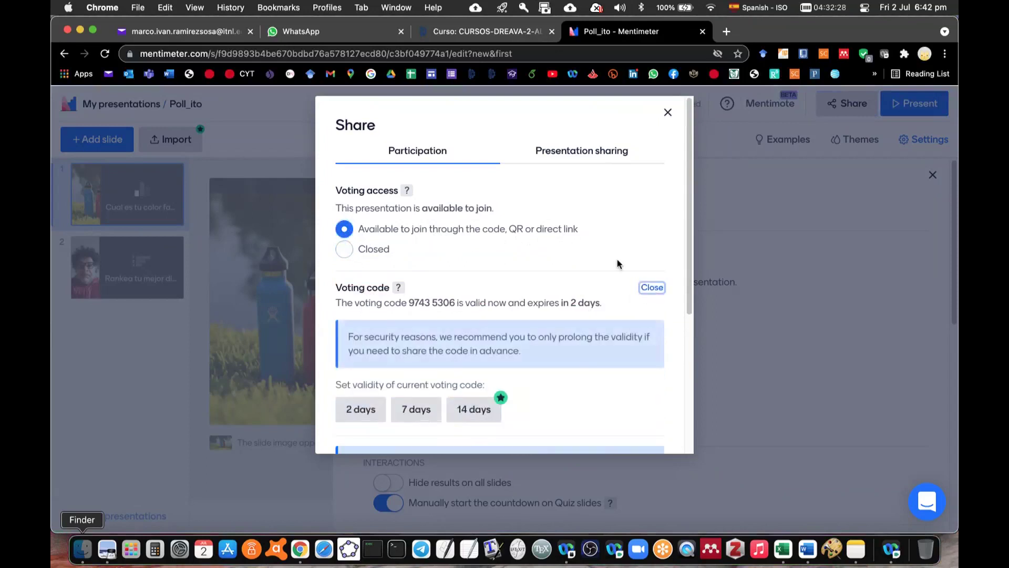
scroll(618, 264, down, 1)
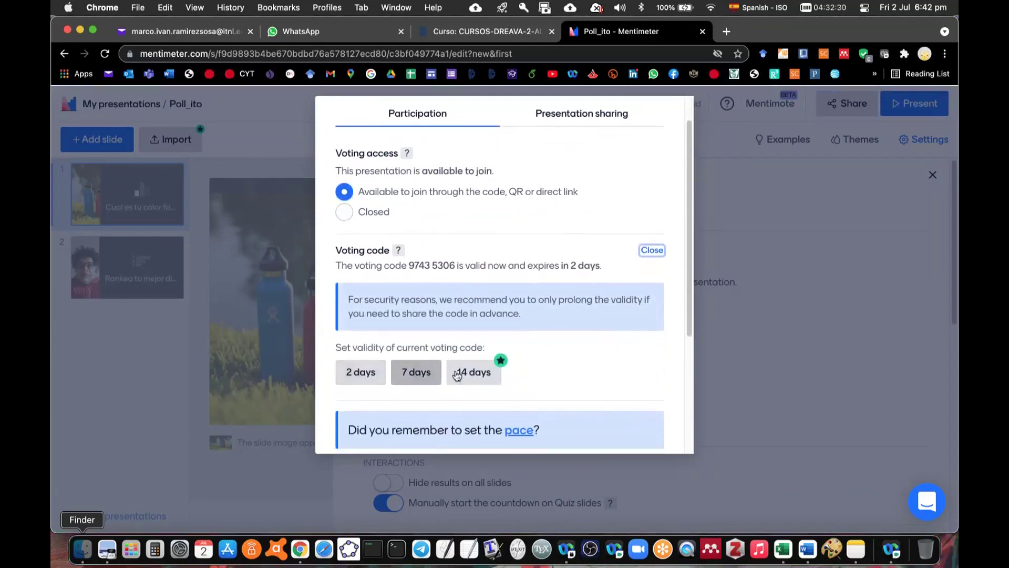
scroll(534, 375, down, 1)
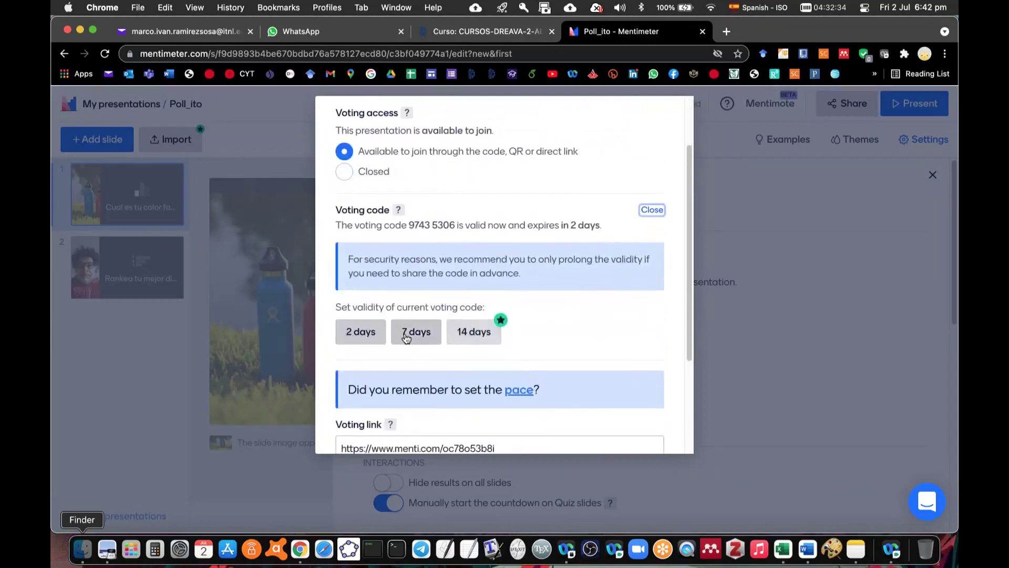
scroll(585, 324, down, 1)
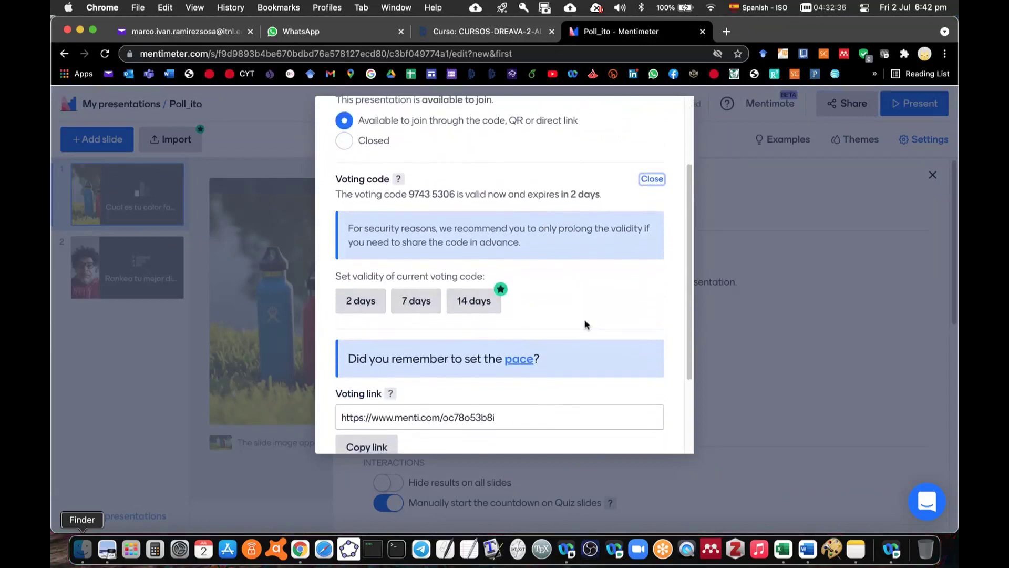
scroll(574, 282, down, 3)
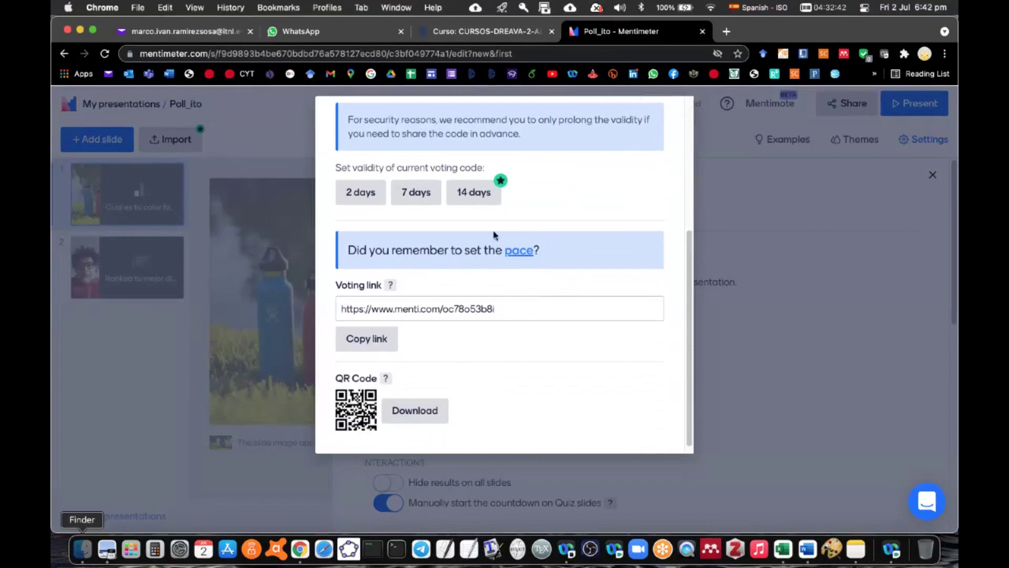
scroll(550, 284, down, 1)
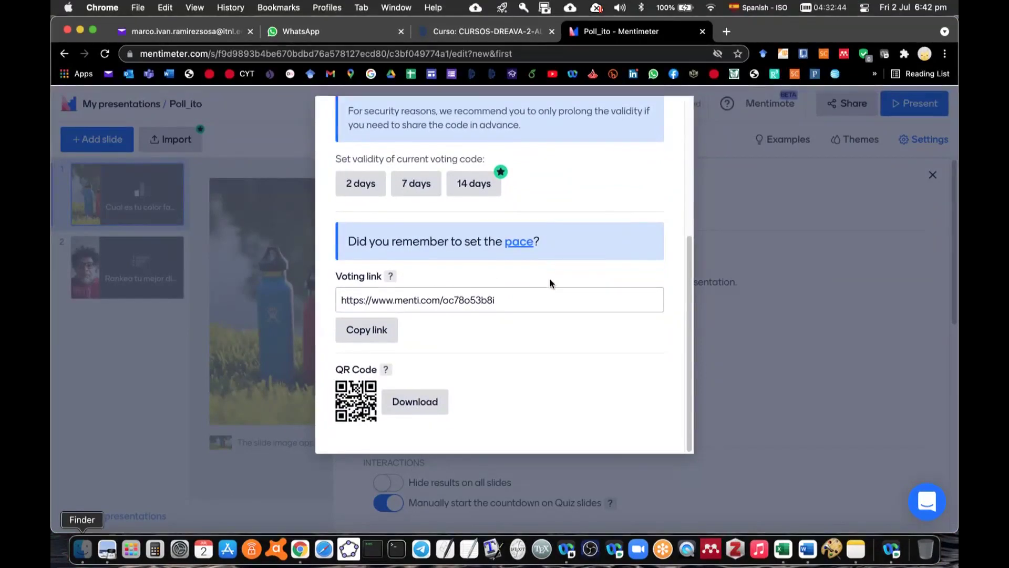
Copy the presentation's voting link, and view the downloadable QR code page before returning to the sharing options.
drag(334, 314, 368, 331)
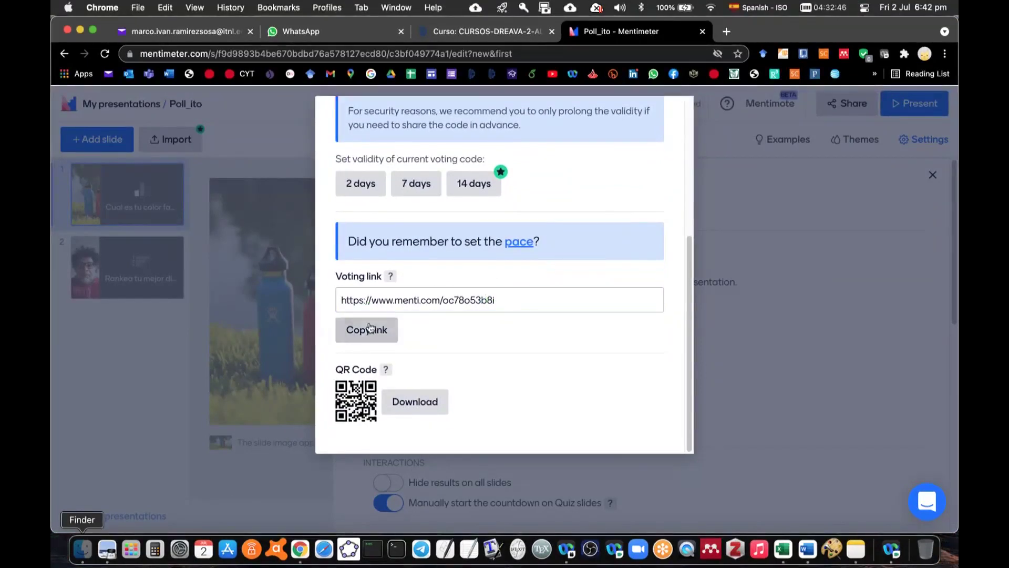
click(367, 332)
click(419, 402)
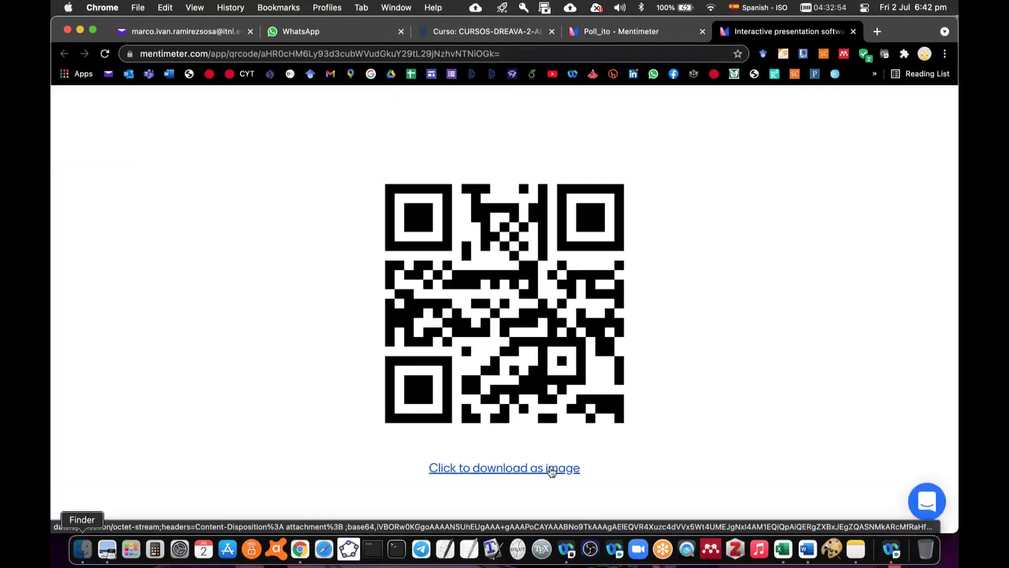
click(854, 33)
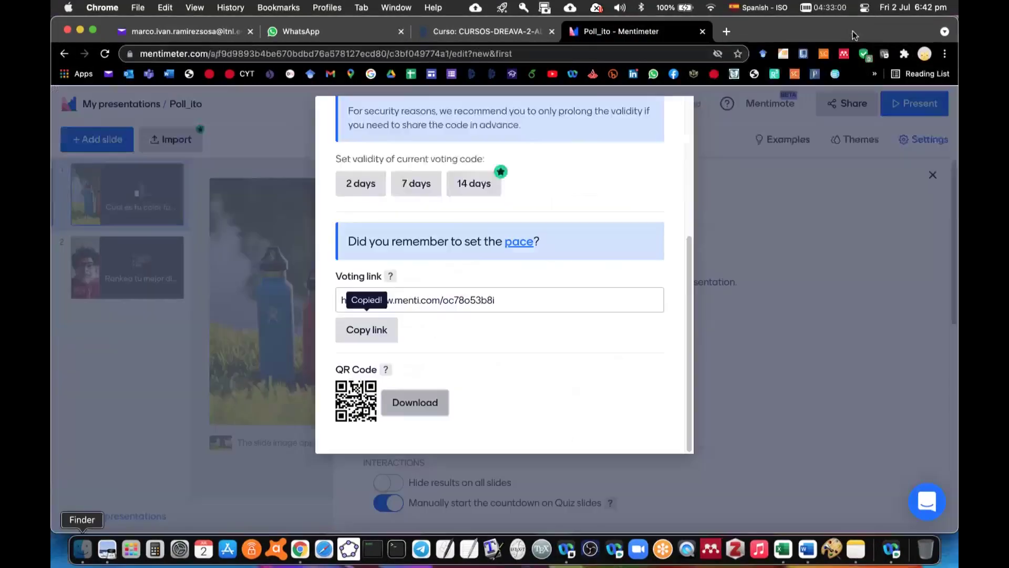
click(388, 330)
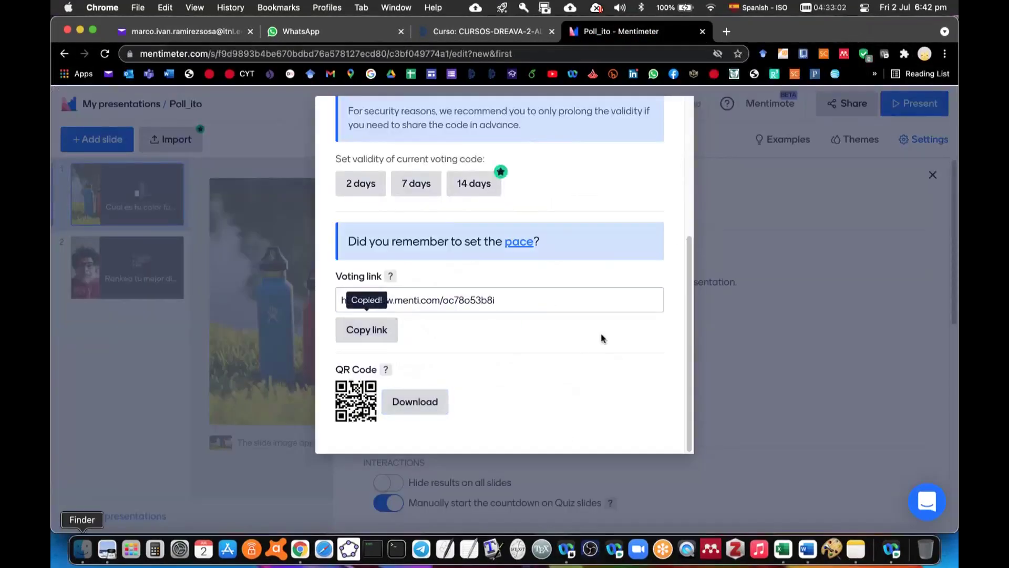
scroll(513, 358, up, 5)
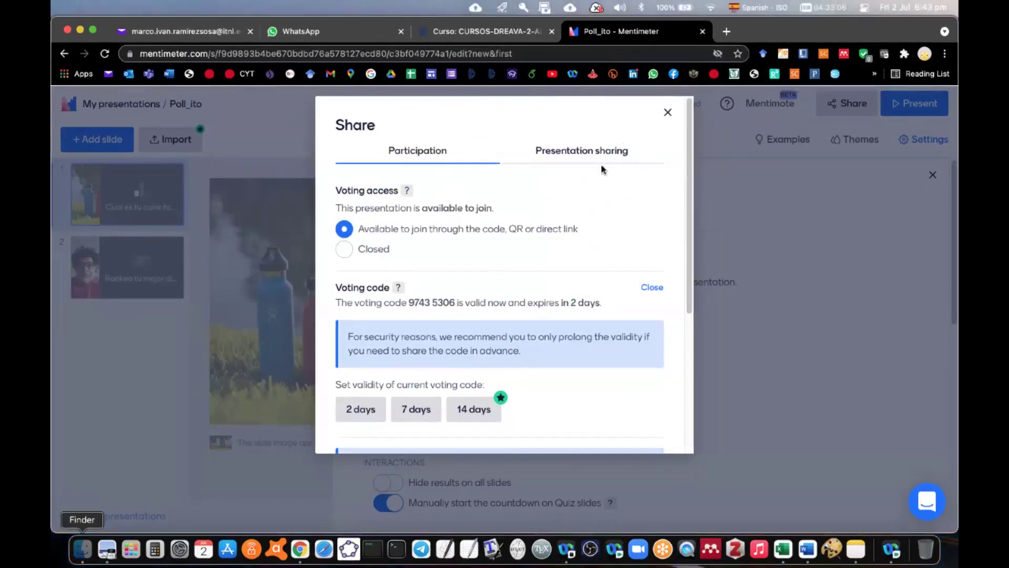
Open the copied voting link in a new incognito window.
click(728, 32)
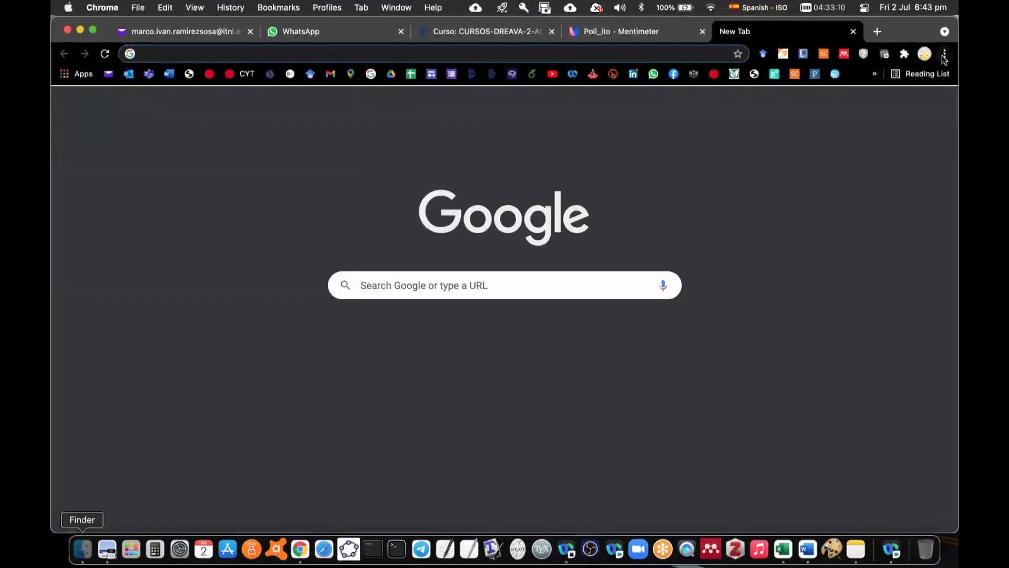
key(alt+f)
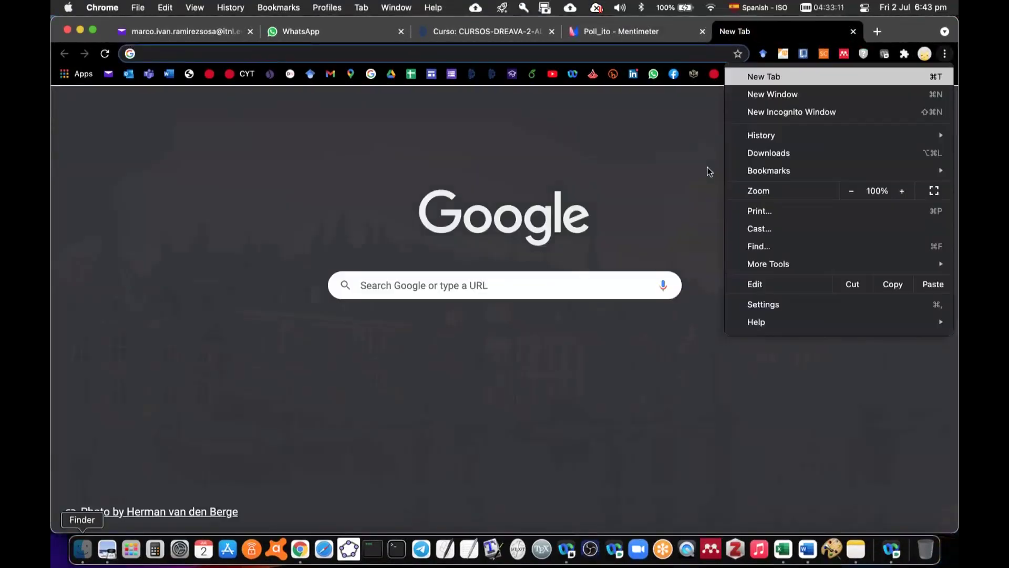
click(624, 109)
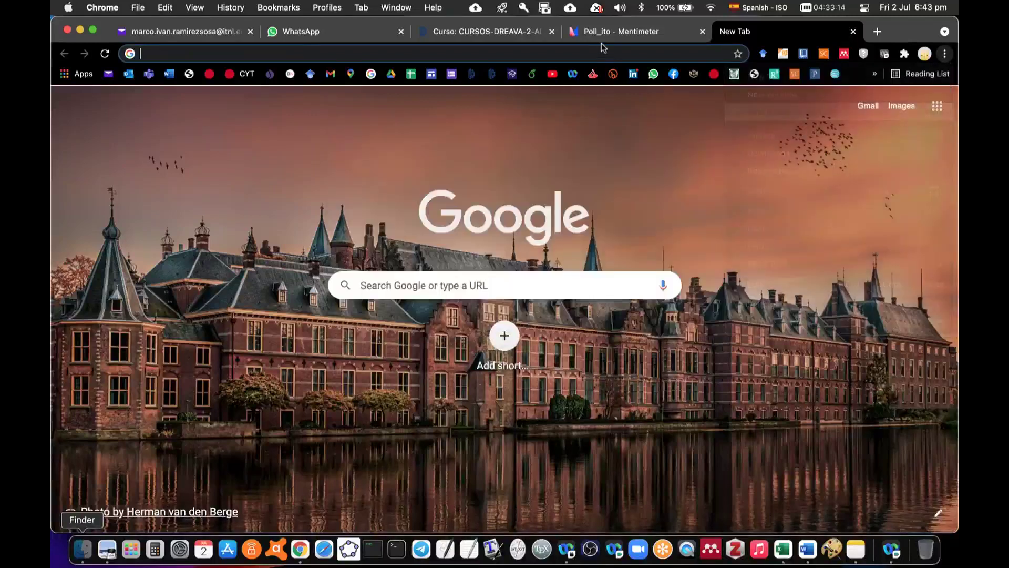
click(635, 31)
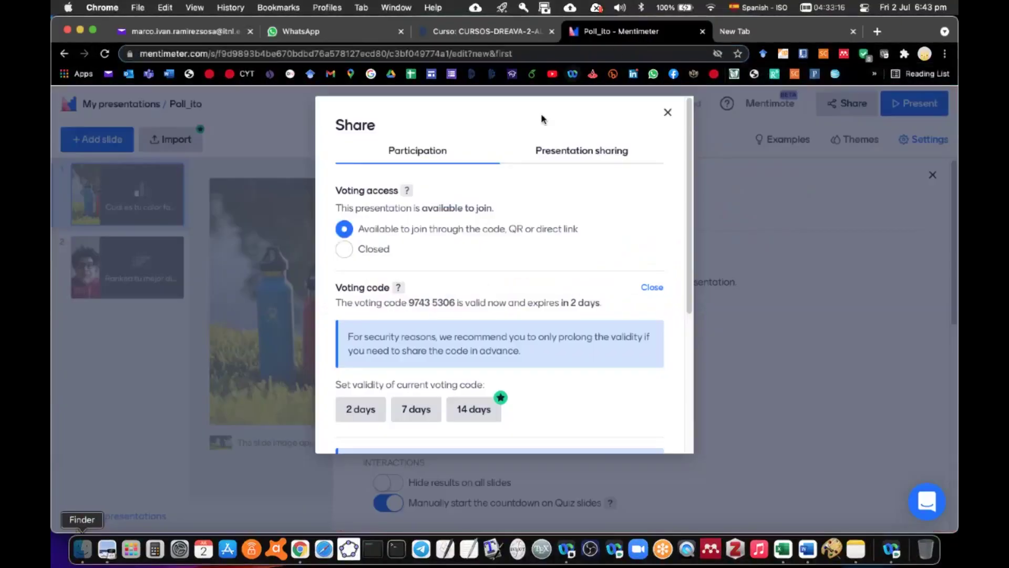
click(762, 31)
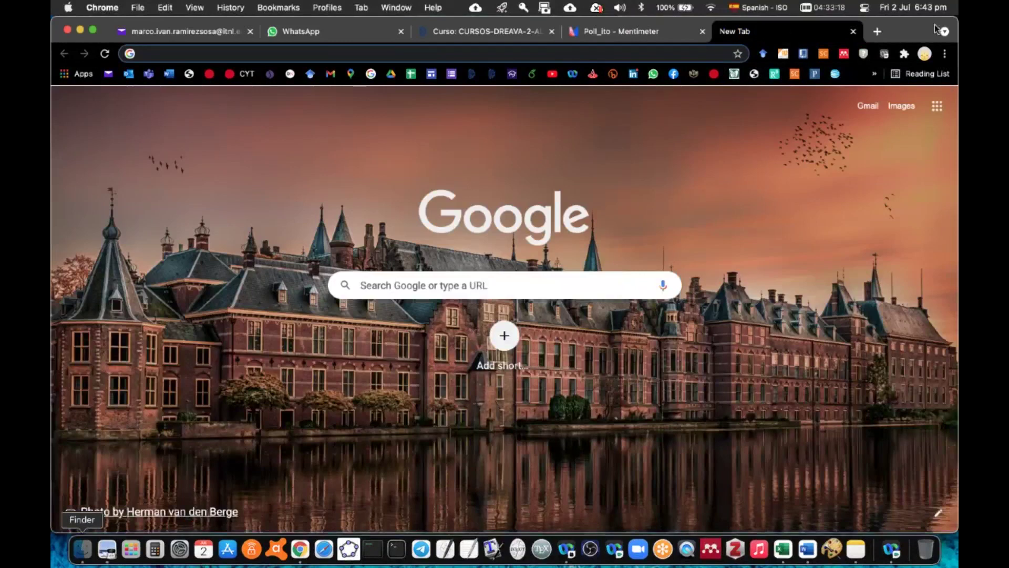
click(944, 54)
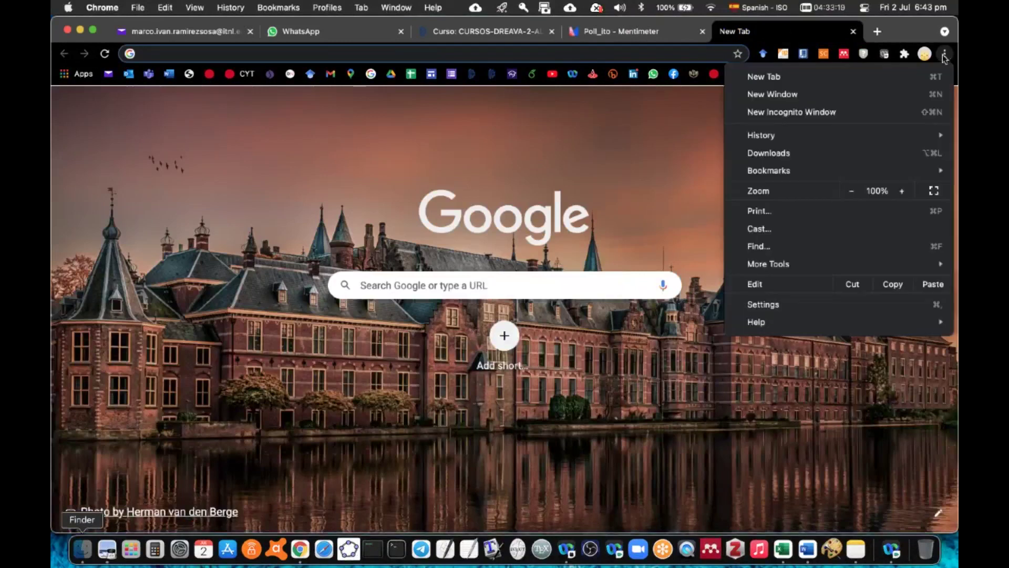
click(801, 112)
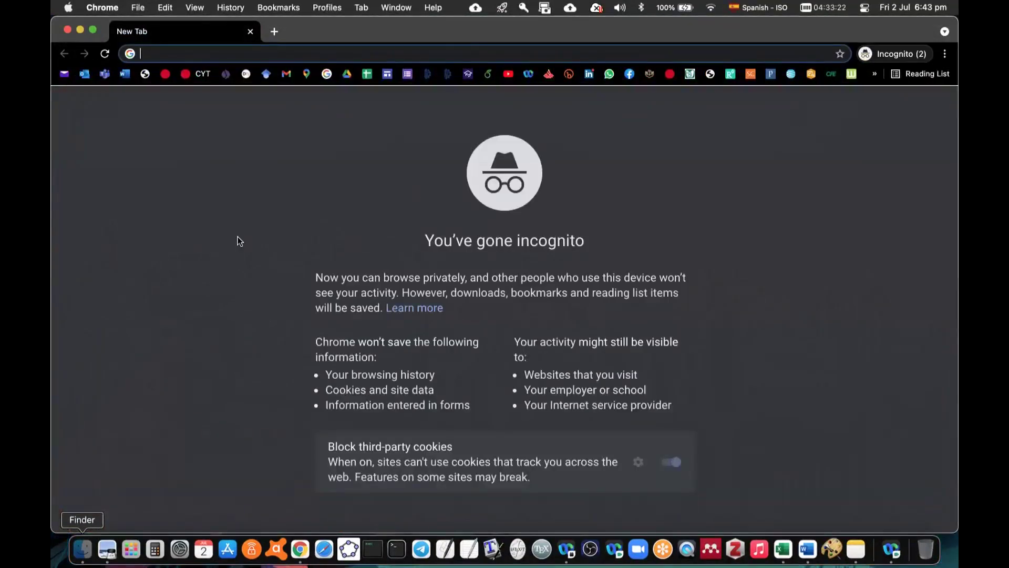
key(super+v)
key(Return)
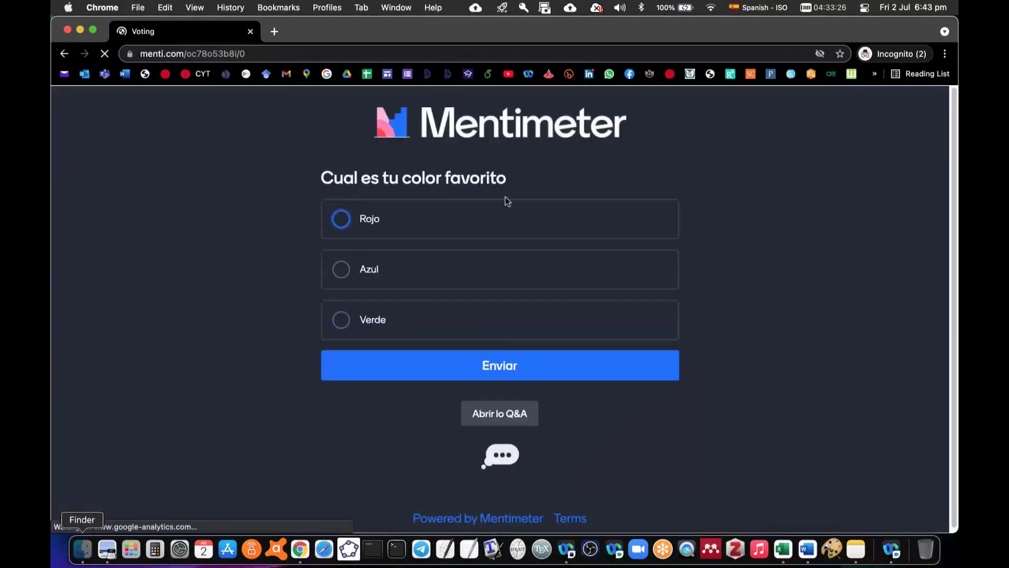
Vote Rojo on the "Cual es tu color favorito" question, submit it, and move on past the second question.
click(346, 222)
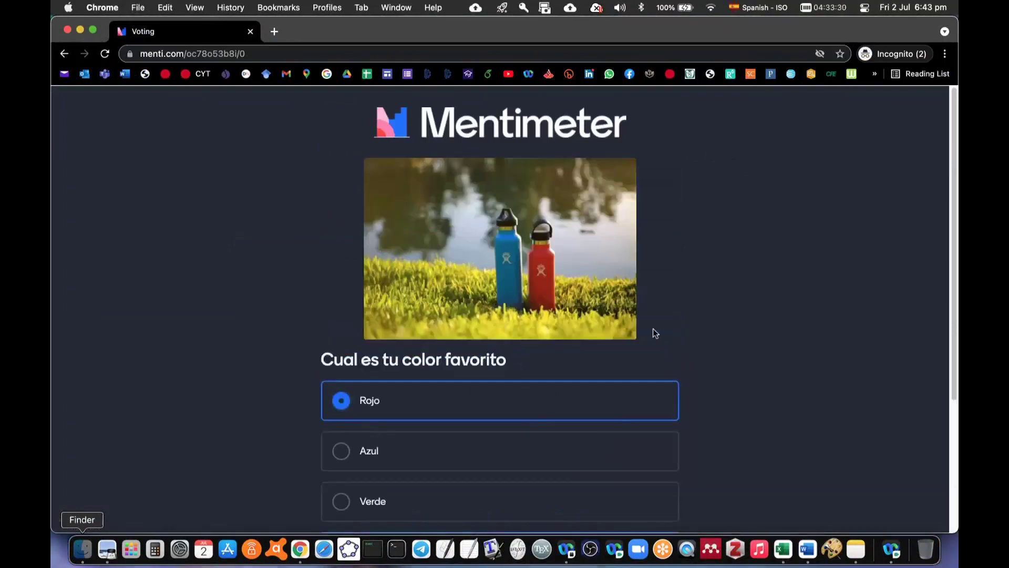
scroll(716, 323, down, 3)
click(499, 406)
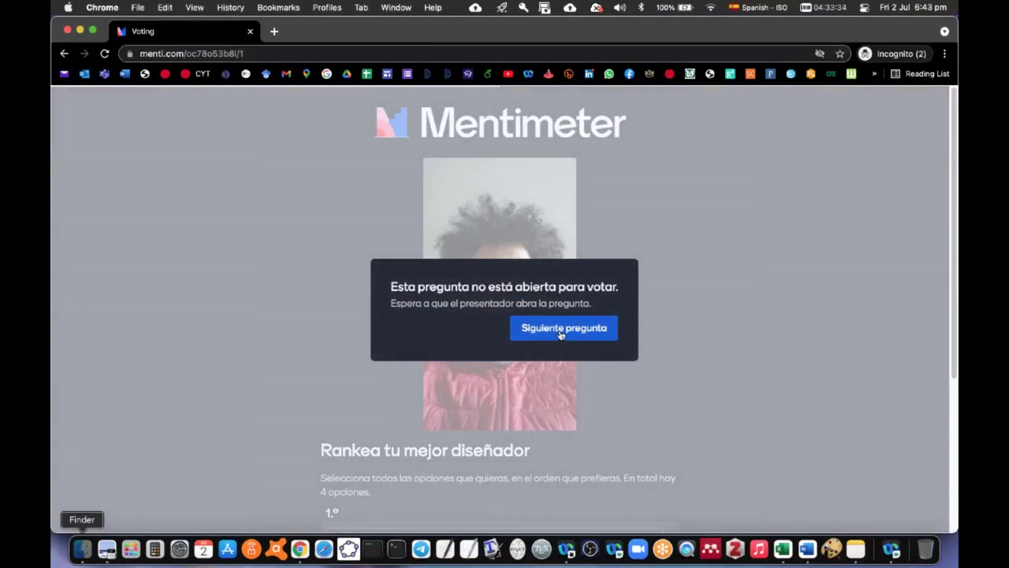
click(569, 334)
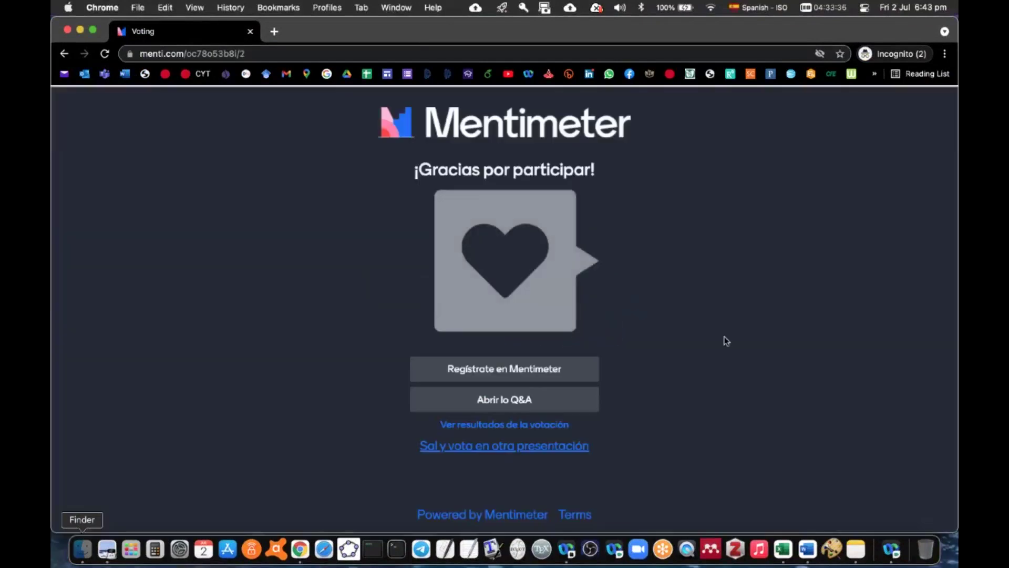
Return to the Poll_ito editor, leave the sharing options and select the "Rankea tu mejor diseñador" slide.
click(396, 8)
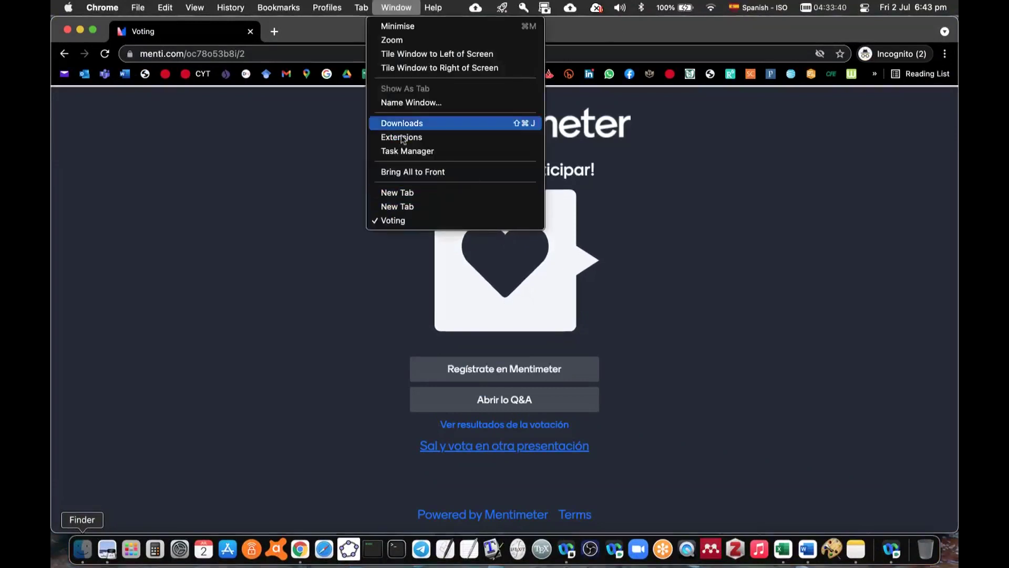
click(314, 34)
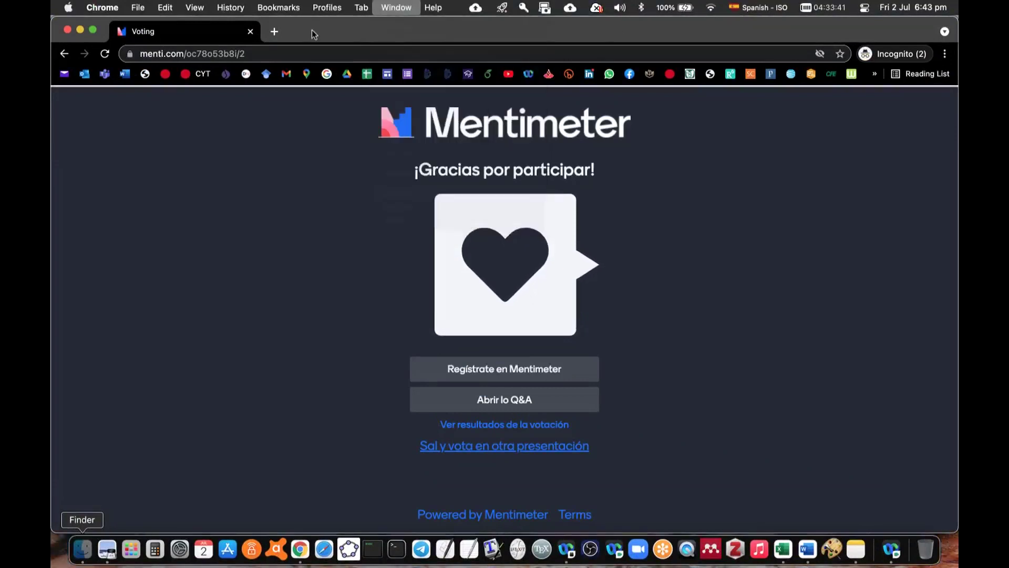
key(super+n)
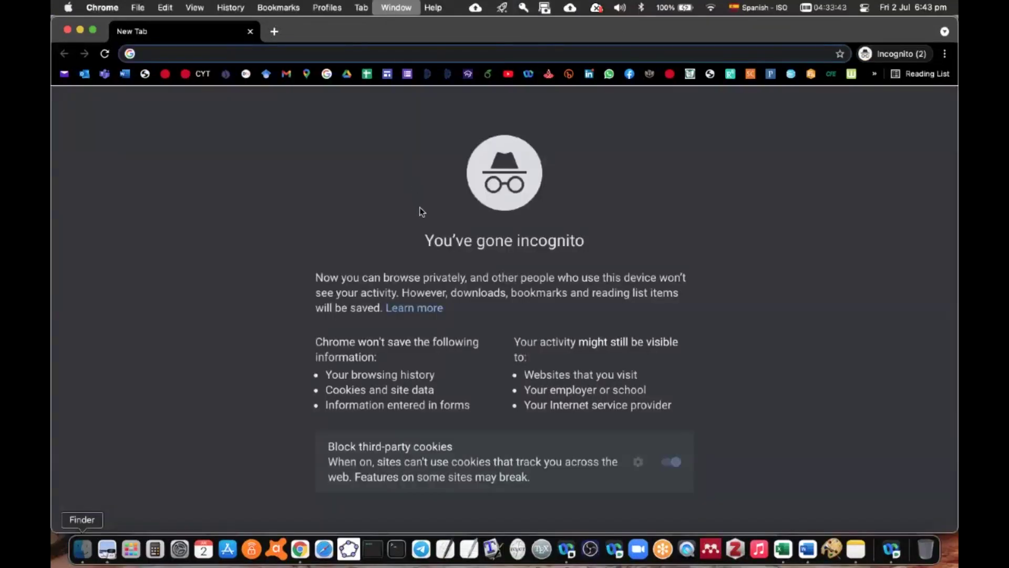
click(377, 26)
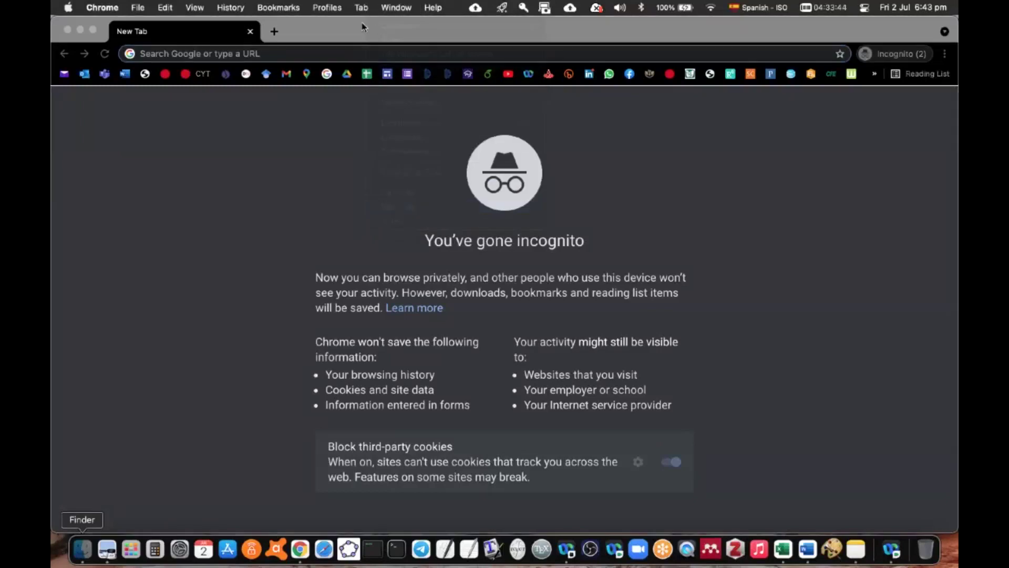
click(651, 33)
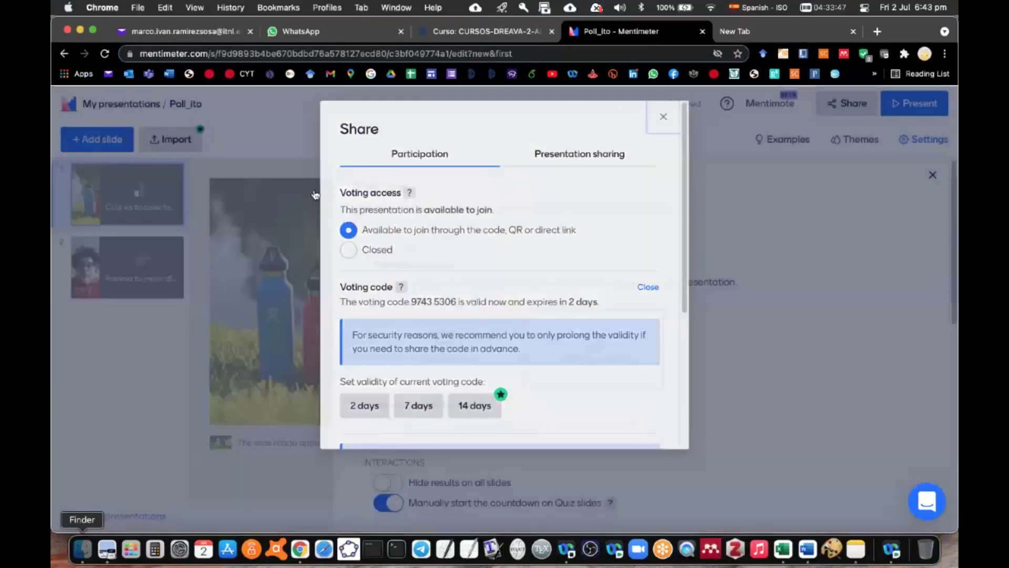
click(668, 112)
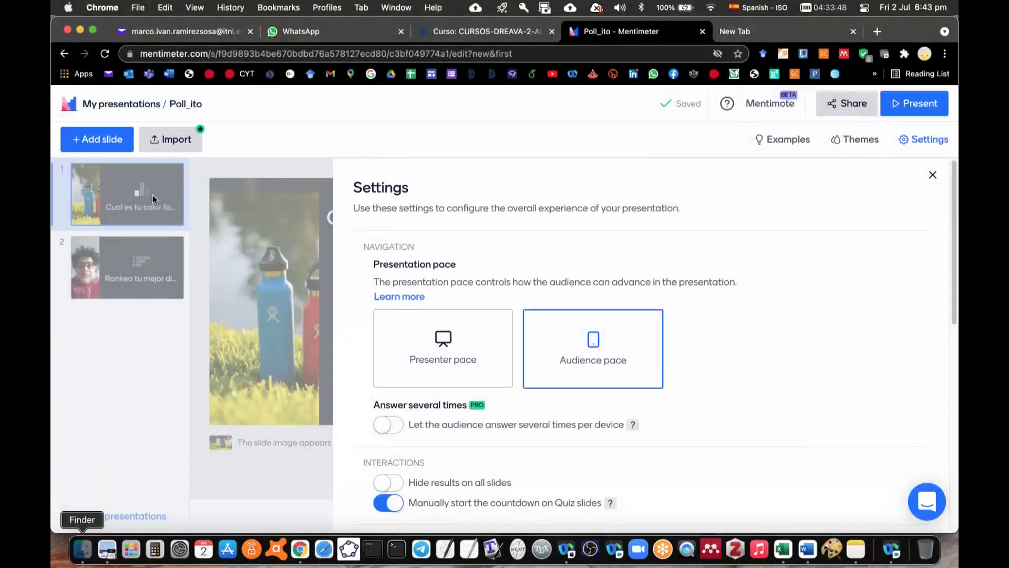
click(153, 205)
click(161, 269)
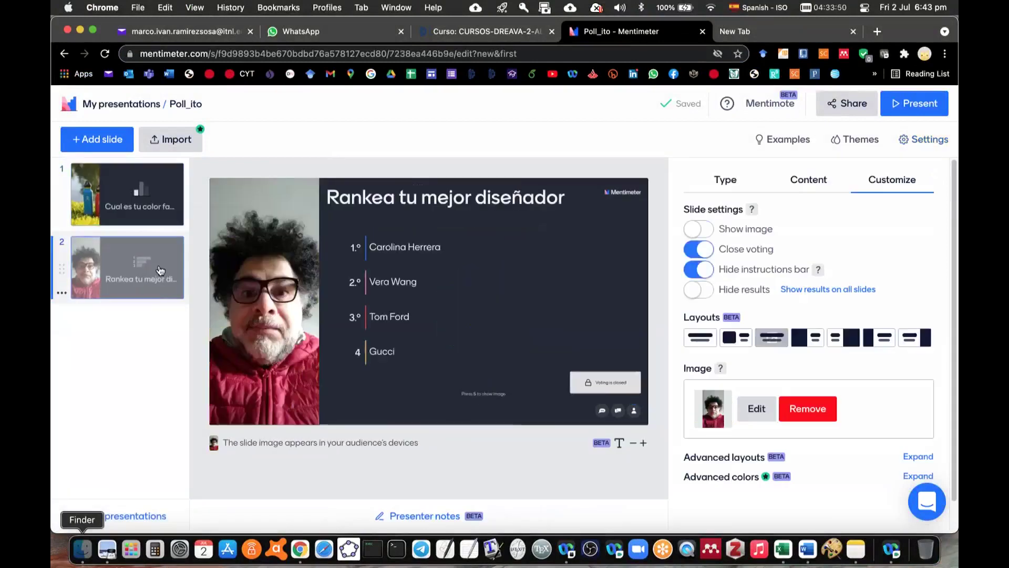
Review the presentation settings for pace, interactions and audience questions to find what controls whether voting is open.
click(929, 140)
scroll(721, 342, down, 5)
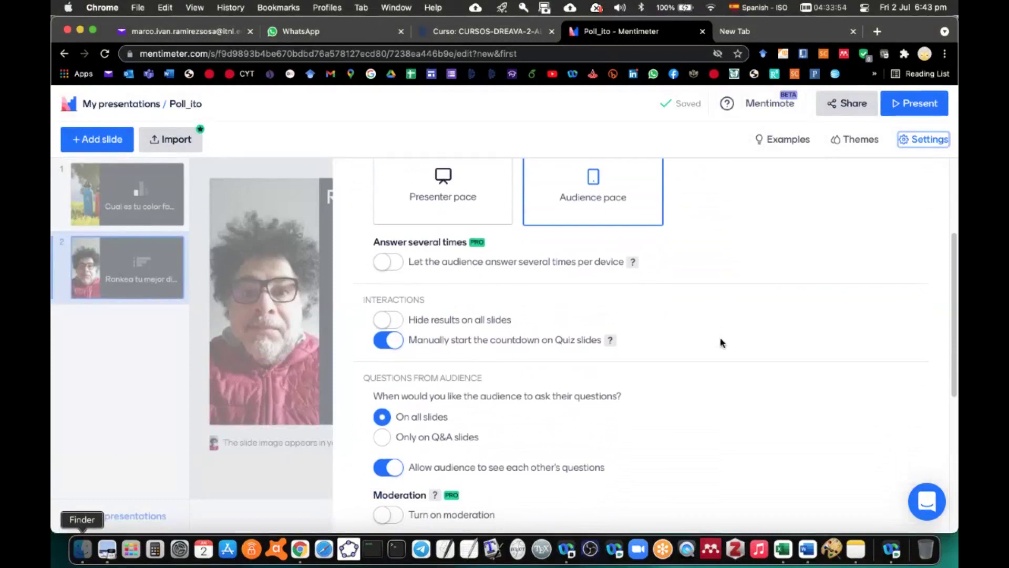
scroll(721, 342, down, 3)
scroll(721, 343, up, 2)
scroll(721, 343, up, 6)
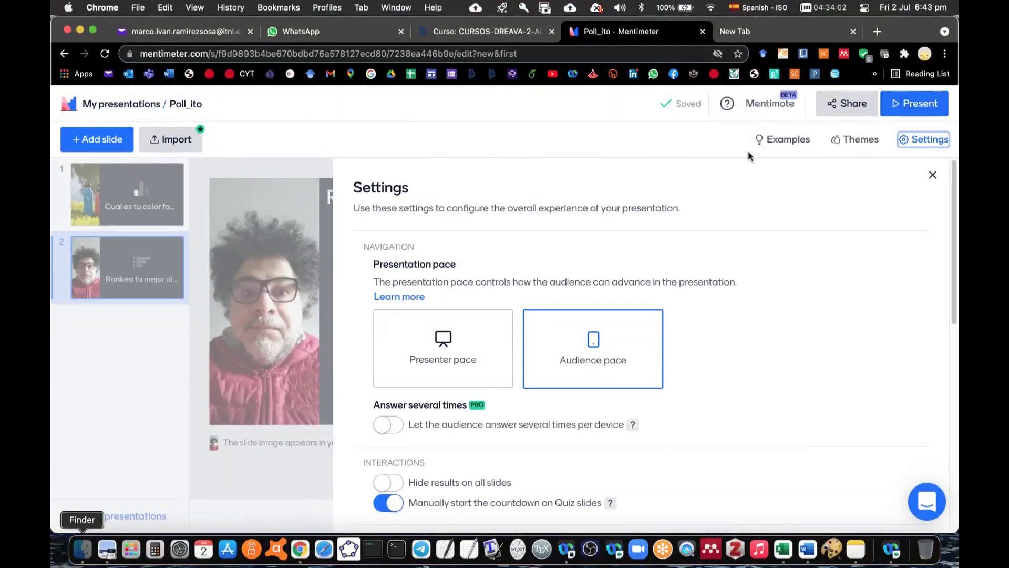
scroll(706, 251, down, 2)
scroll(706, 252, down, 5)
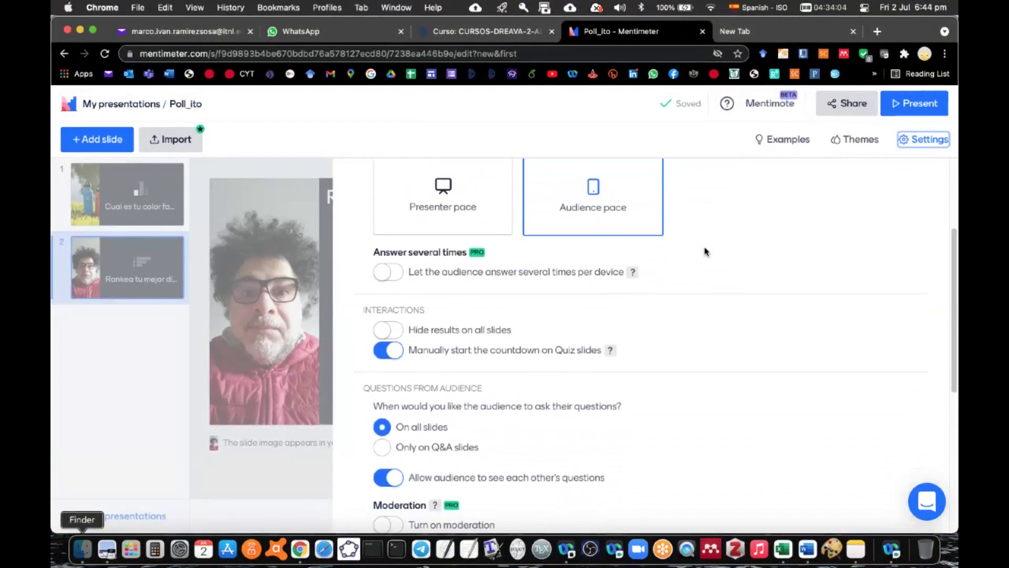
scroll(706, 252, up, 7)
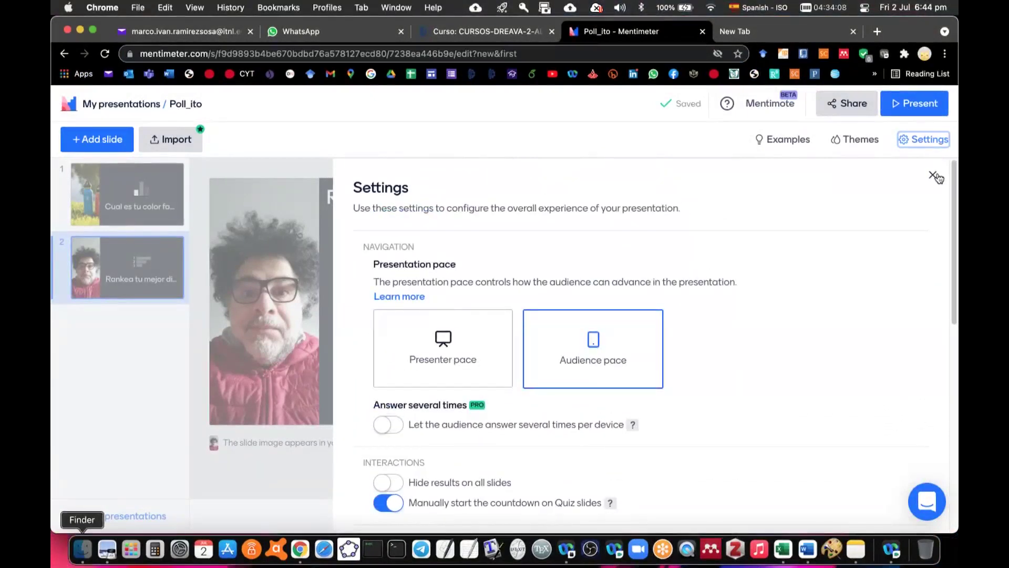
Leave the presentation settings and turn off Close voting for the "Rankea tu mejor diseñador" slide.
click(128, 194)
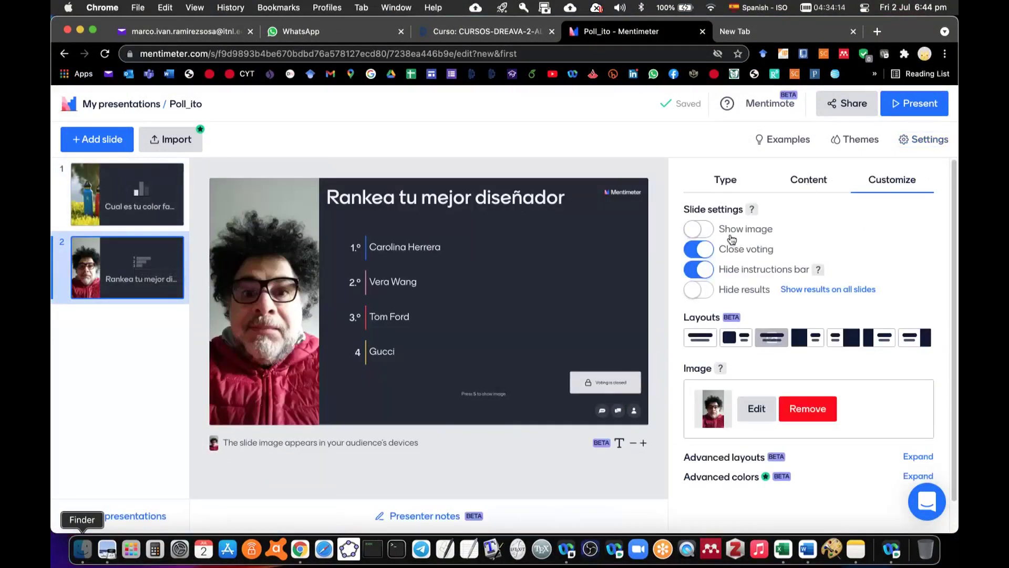
click(702, 251)
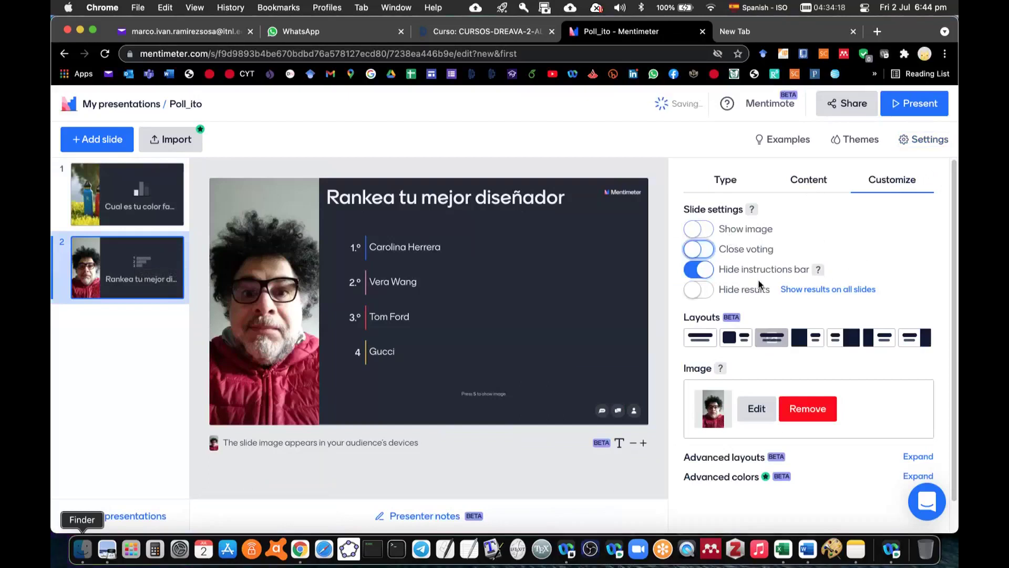